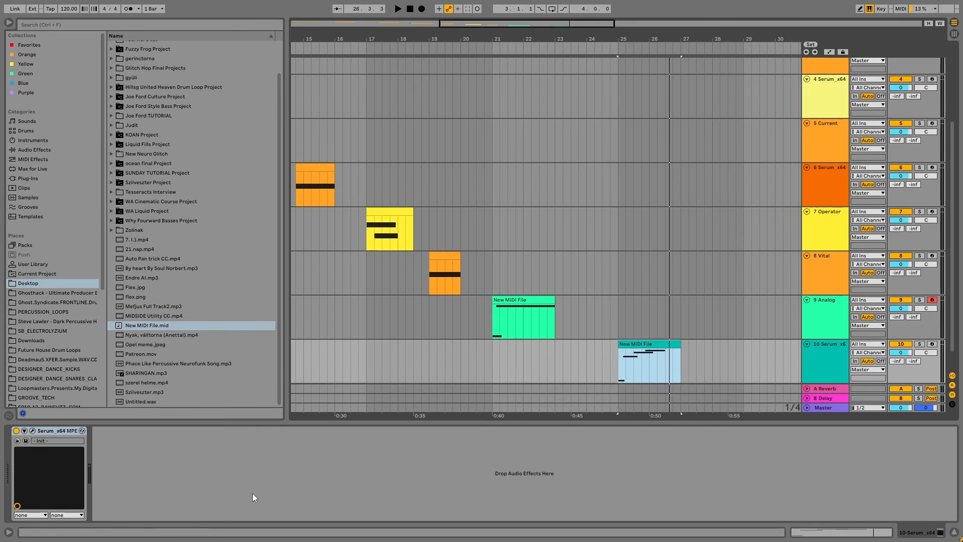
Open the Serum synth on track 10, set its portamento time to about 166 ms and audition the glide
{"action": "left_click", "coordinate": [32, 431]}
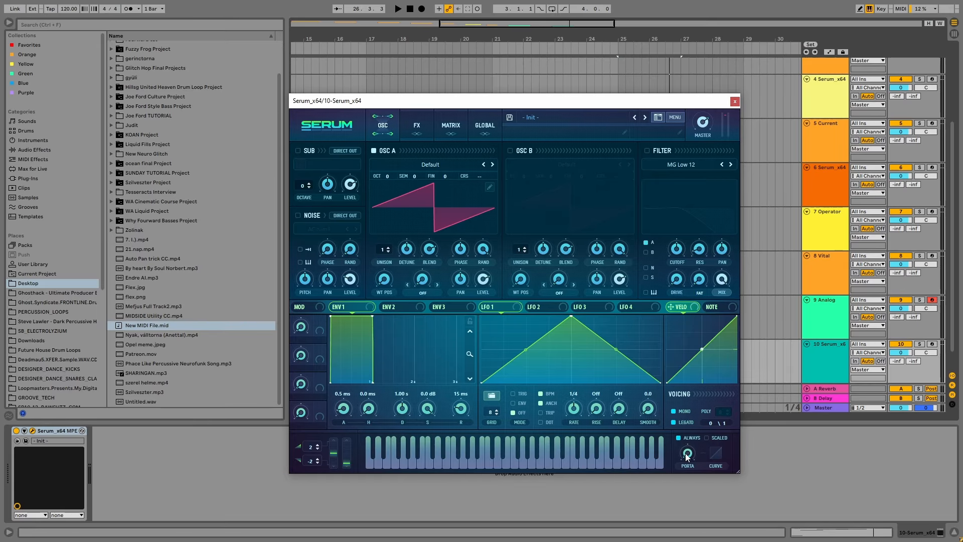
{"action": "left_click_drag", "start_coordinate": [687, 457], "coordinate": [697, 411]}
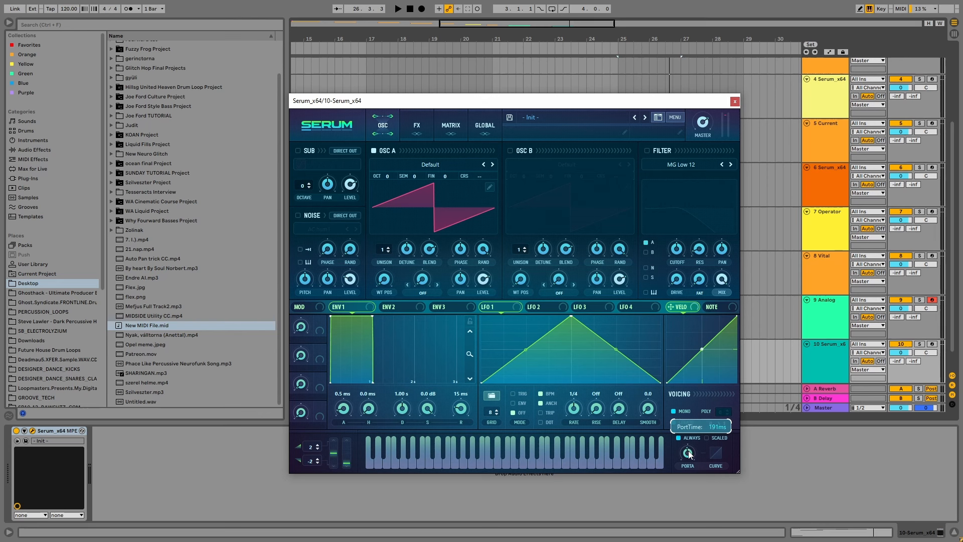
{"action": "left_click_drag", "start_coordinate": [690, 454], "coordinate": [688, 456]}
{"action": "key", "text": "space"}
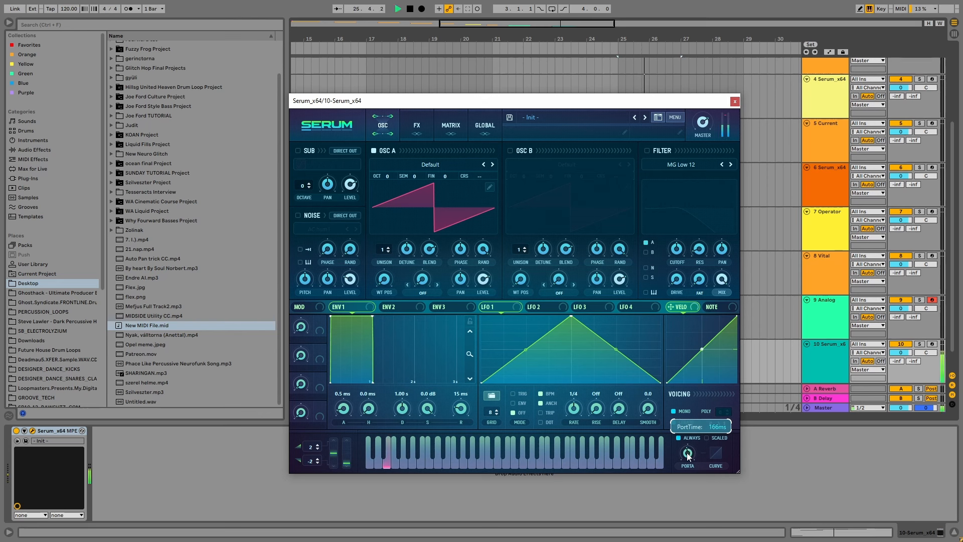
{"action": "key", "text": "space"}
Load the Basic Shapes wavetable in oscillator A and copy oscillator A to oscillator B
{"action": "left_click", "coordinate": [410, 164]}
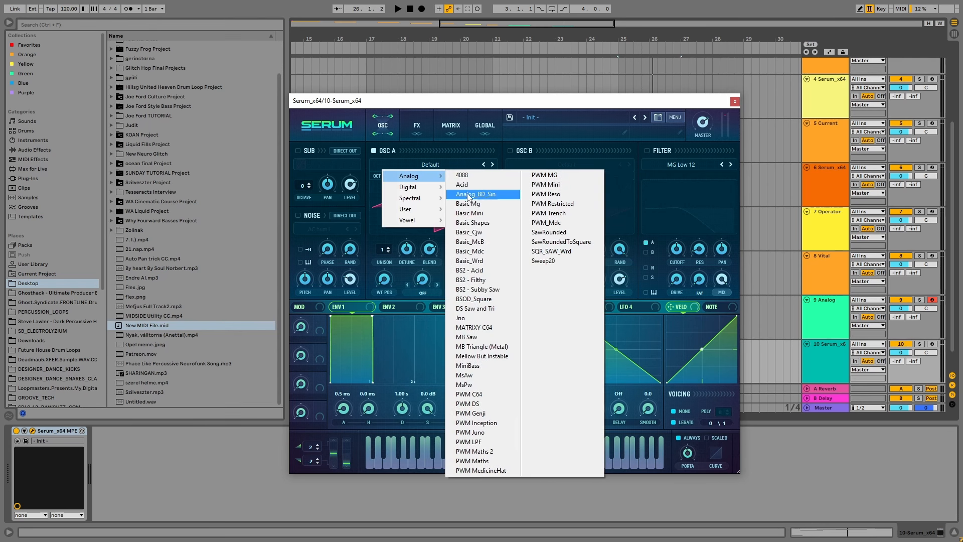
{"action": "left_click", "coordinate": [477, 223]}
{"action": "left_click", "coordinate": [676, 118]}
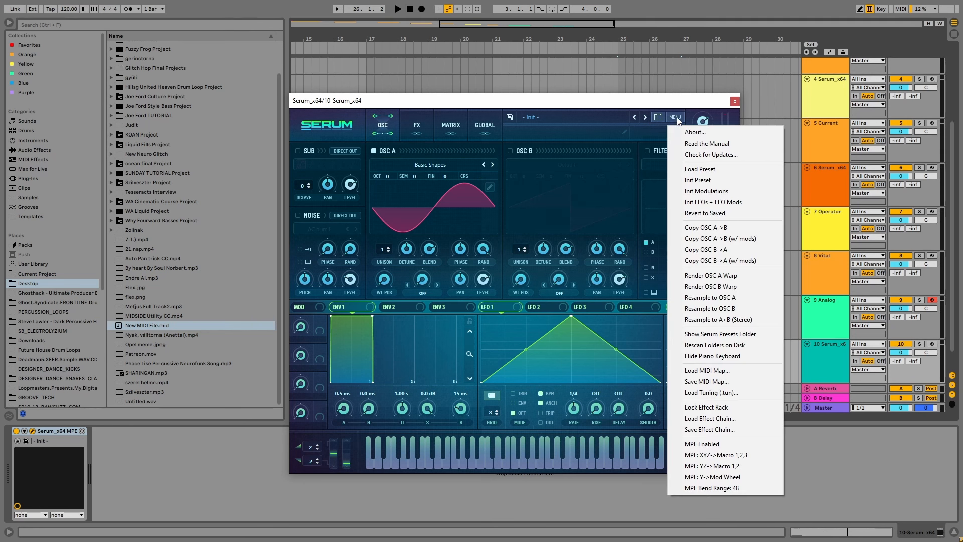
{"action": "left_click", "coordinate": [705, 227]}
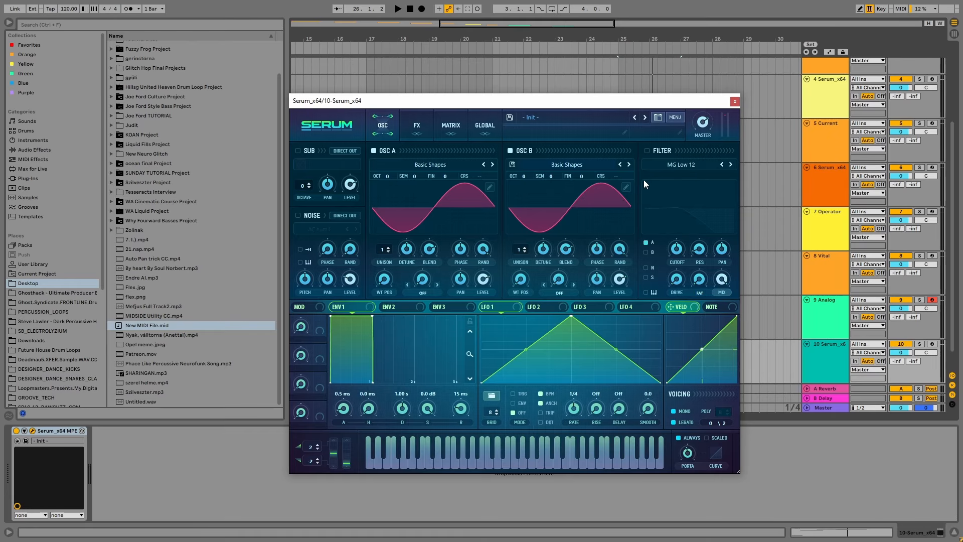
Shift oscillator B's wavetable position to the saw shape and audition the clip with the browser hidden
{"action": "left_click_drag", "start_coordinate": [521, 279], "coordinate": [528, 254]}
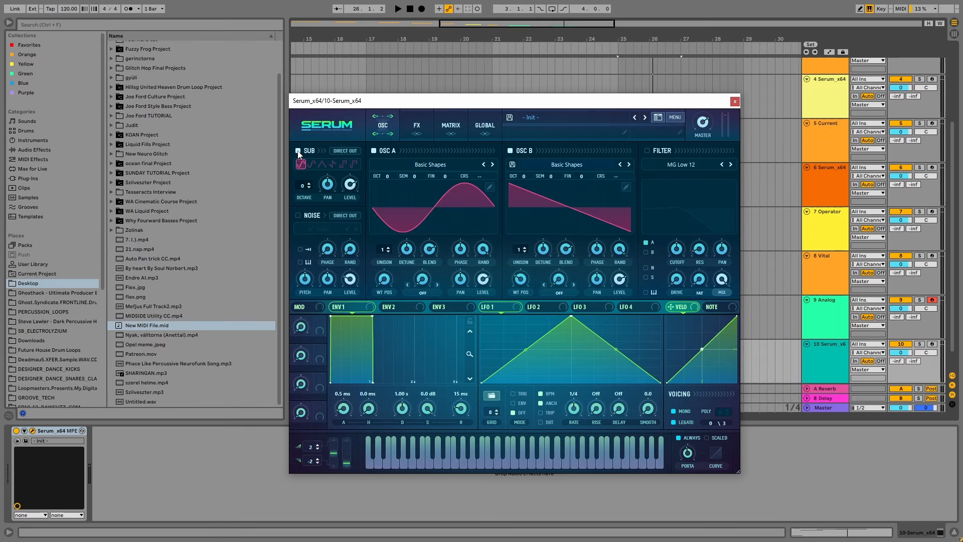
{"action": "left_click", "coordinate": [9, 23]}
{"action": "key", "text": "space"}
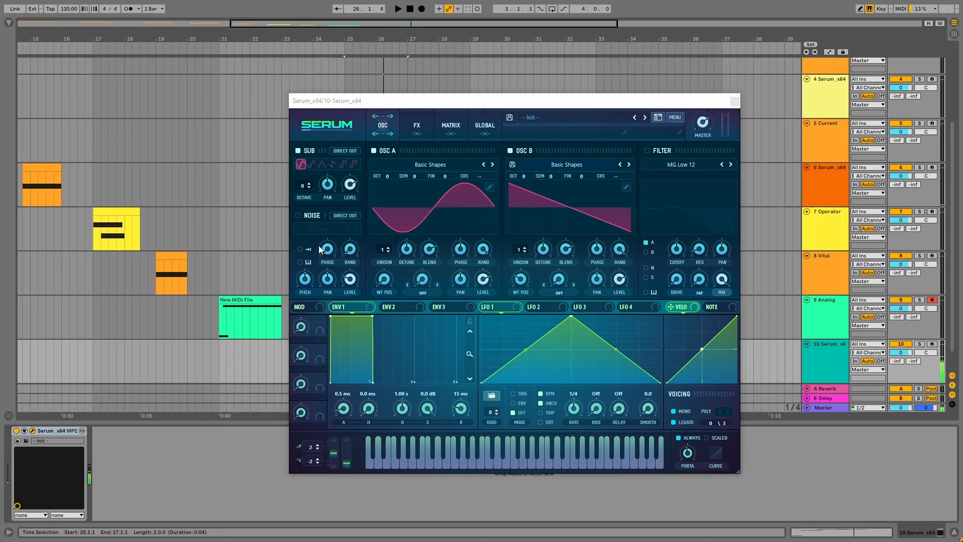
{"action": "left_click", "coordinate": [480, 255]}
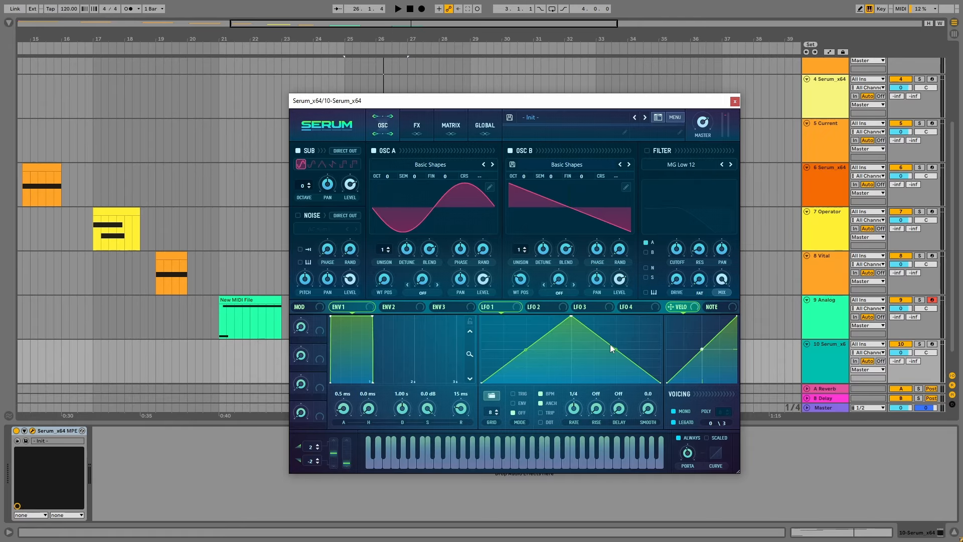
{"action": "key", "text": "space"}
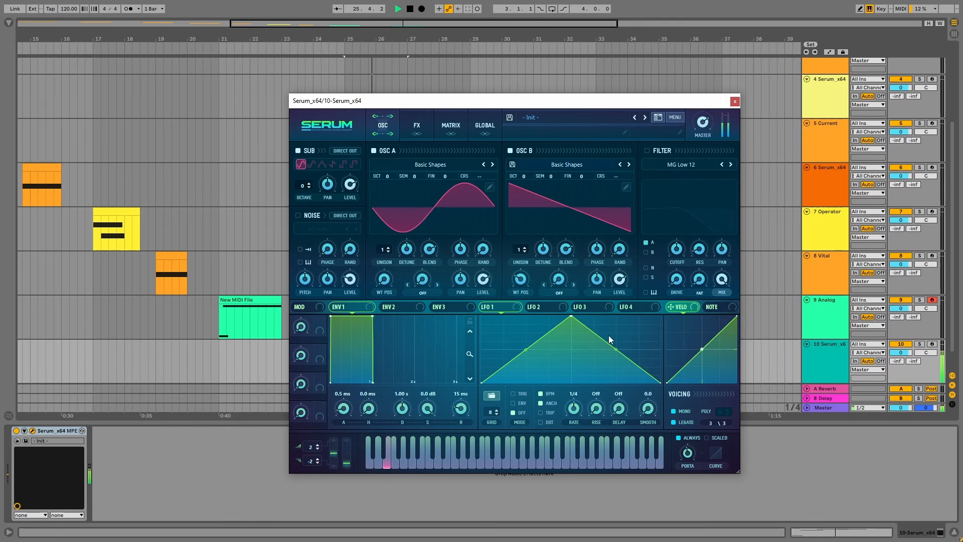
{"action": "key", "text": "space"}
Enable the filter as MG Low 6 and route only oscillator B through it
{"action": "left_click", "coordinate": [648, 150]}
{"action": "left_click", "coordinate": [675, 165]}
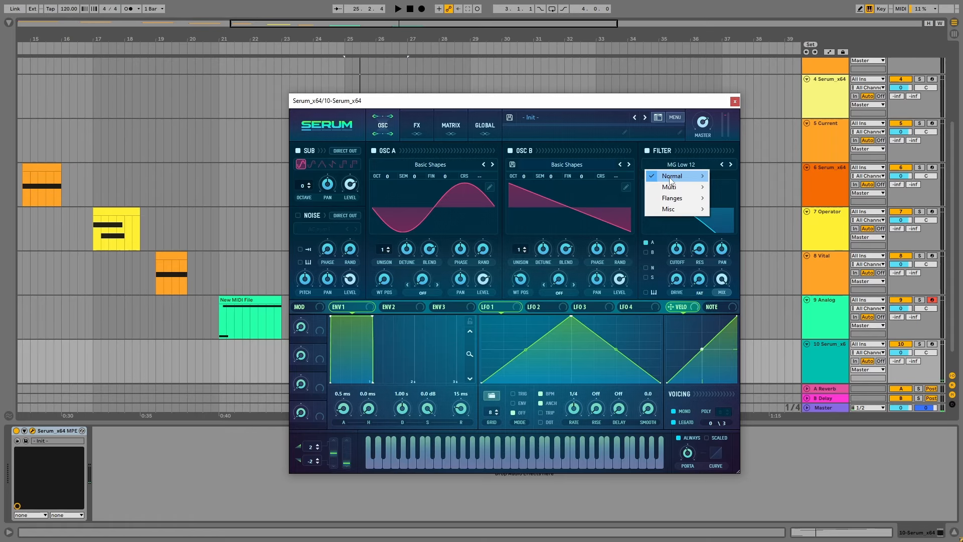
{"action": "mouse_move", "coordinate": [671, 180]}
{"action": "left_click", "coordinate": [738, 175]}
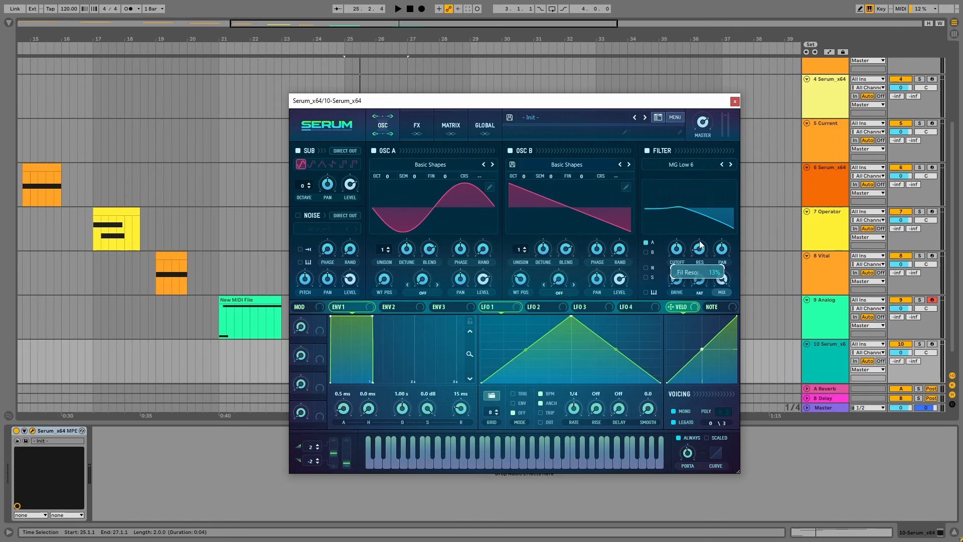
{"action": "left_click", "coordinate": [646, 242]}
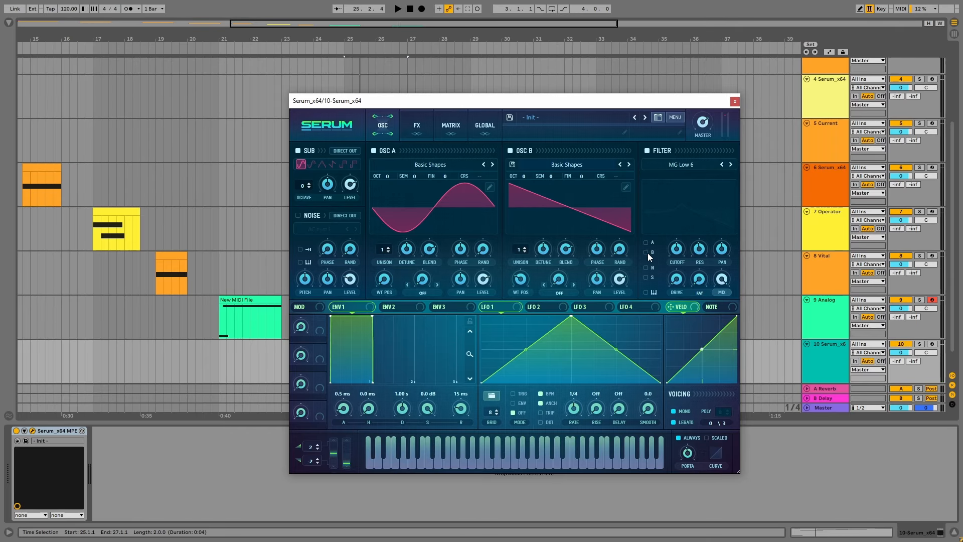
{"action": "left_click", "coordinate": [646, 253]}
Adjust the filter's cutoff, resonance and drive and set its fat amount to about 43% while auditioning the clip
{"action": "key", "text": "space"}
{"action": "left_click_drag", "start_coordinate": [682, 255], "coordinate": [703, 242]}
{"action": "key", "text": "space"}
{"action": "key", "text": "space"}
{"action": "left_click_drag", "start_coordinate": [680, 281], "coordinate": [685, 248]}
{"action": "key", "text": "space"}
{"action": "key", "text": "space"}
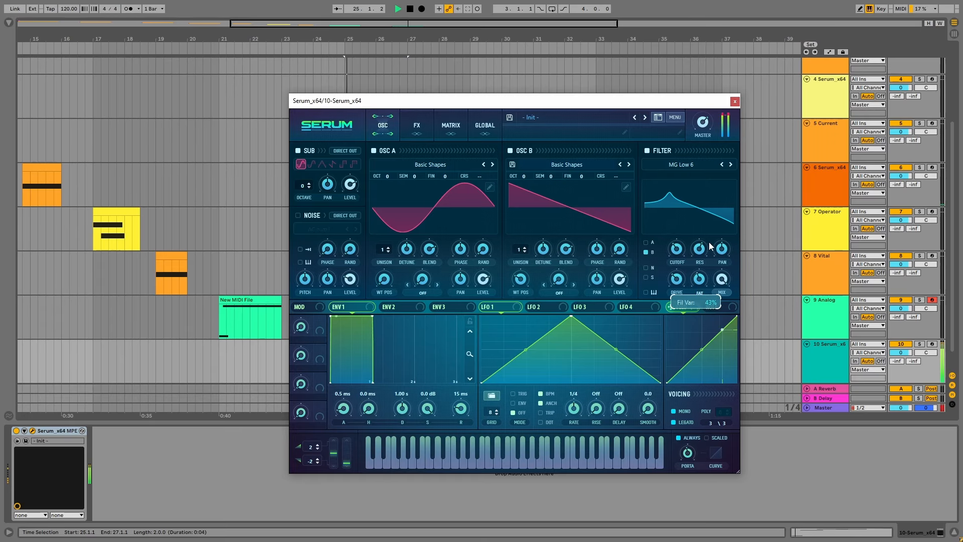
{"action": "mouse_move", "coordinate": [704, 138]}
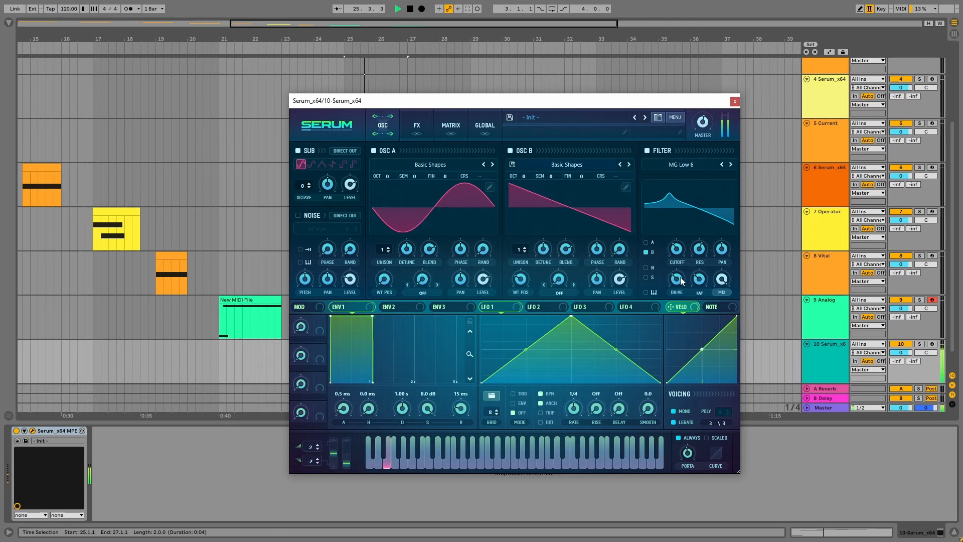
{"action": "key", "text": "space"}
Give oscillator B 5 unison voices and raise it to octave +1, auditioning the sound
{"action": "left_click_drag", "start_coordinate": [519, 250], "coordinate": [523, 219]}
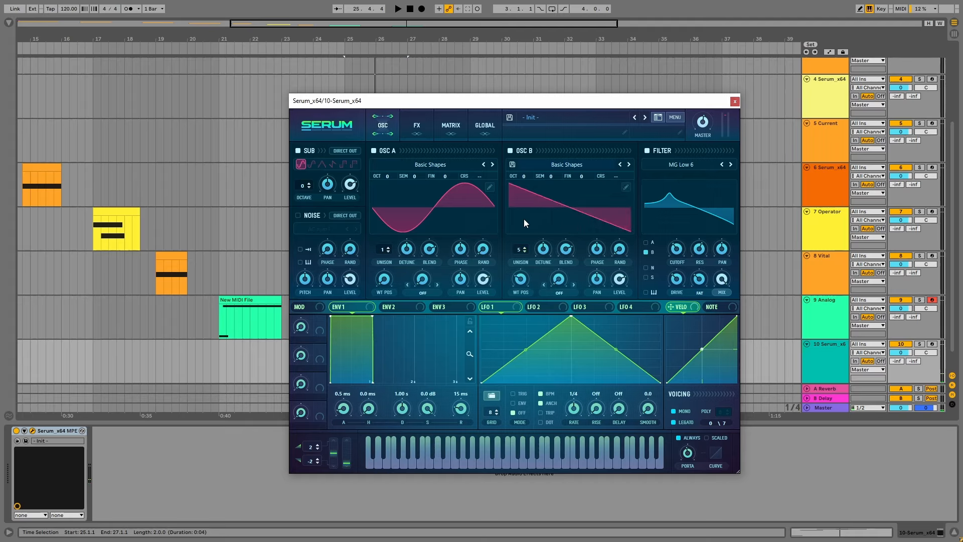
{"action": "key", "text": "space"}
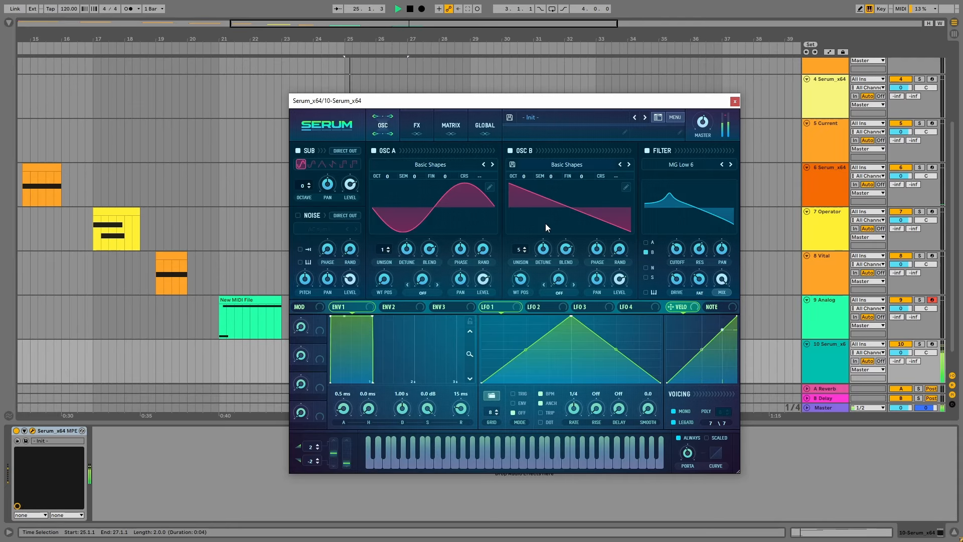
{"action": "key", "text": "space"}
{"action": "left_click_drag", "start_coordinate": [524, 175], "coordinate": [525, 167]}
{"action": "key", "text": "space"}
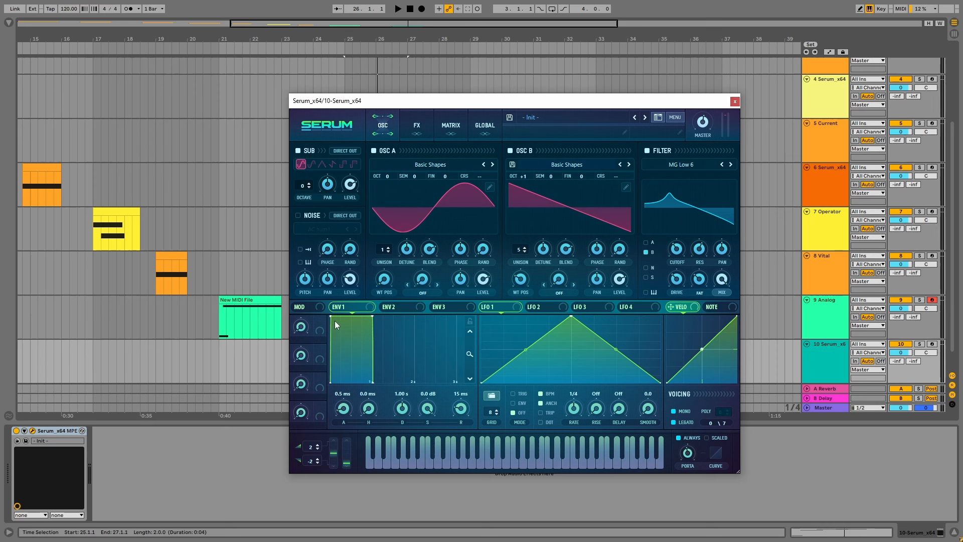
Set Envelope 1's attack to about 374 ms and its release to about 274 ms, with a steeper release curve
{"action": "left_click_drag", "start_coordinate": [332, 315], "coordinate": [381, 308]}
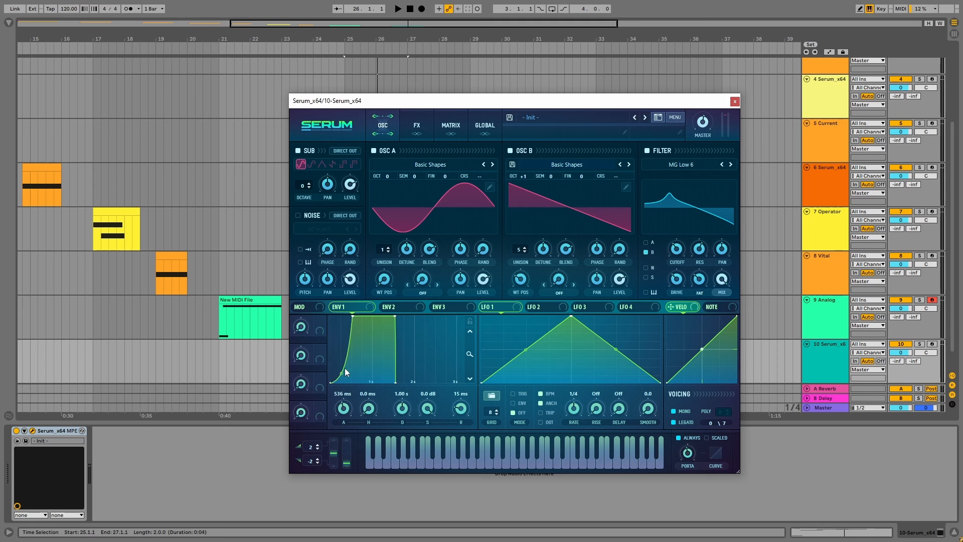
{"action": "key", "text": "space"}
{"action": "left_click_drag", "start_coordinate": [345, 409], "coordinate": [346, 415]}
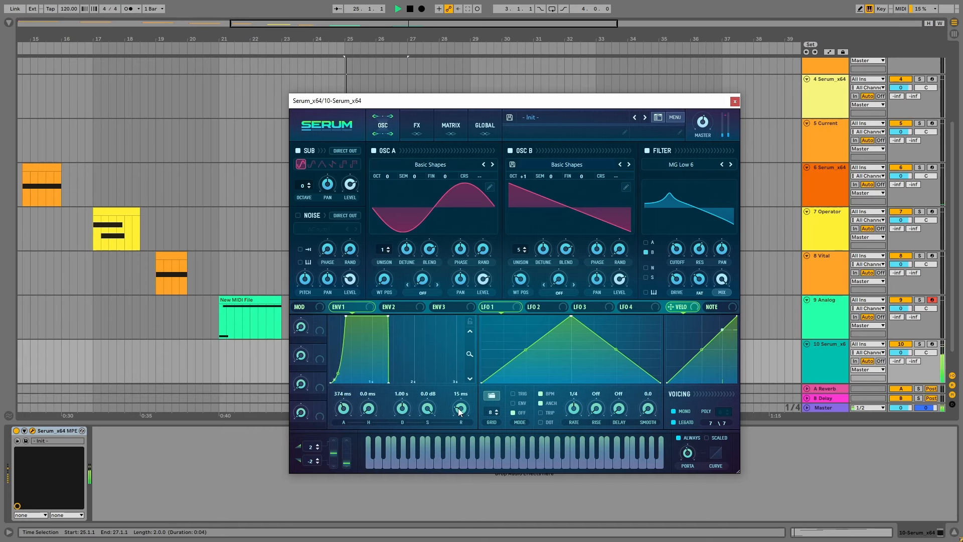
{"action": "left_click_drag", "start_coordinate": [460, 409], "coordinate": [462, 394]}
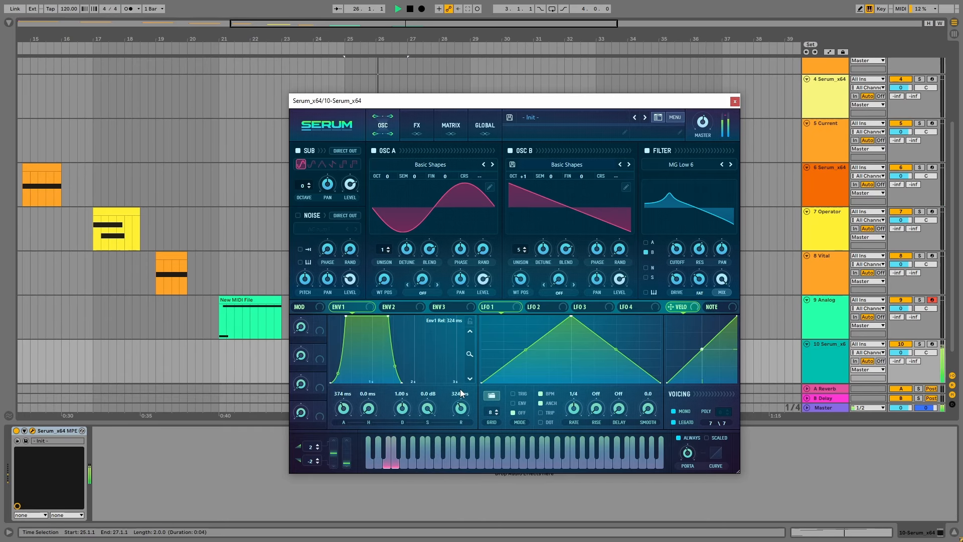
{"action": "left_click_drag", "start_coordinate": [395, 366], "coordinate": [394, 371]}
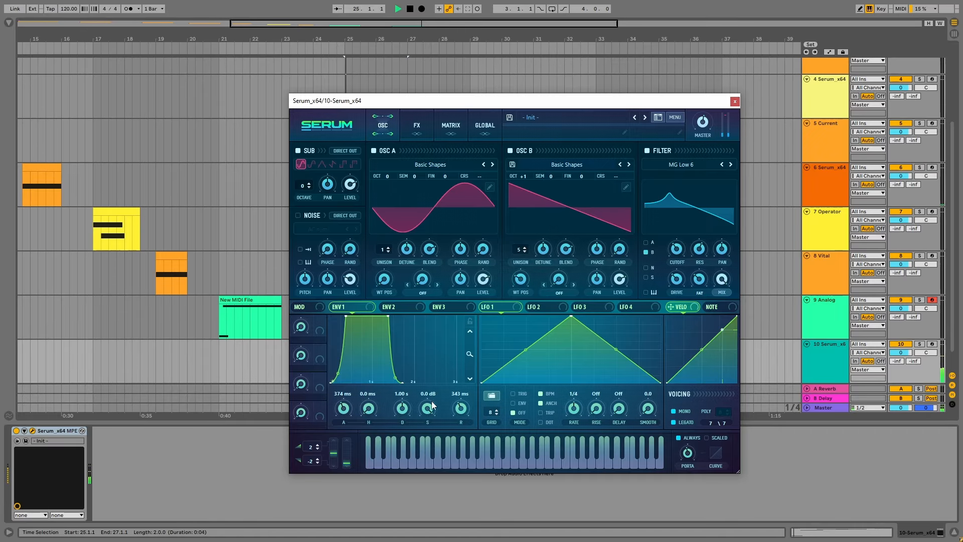
{"action": "left_click_drag", "start_coordinate": [458, 406], "coordinate": [457, 410]}
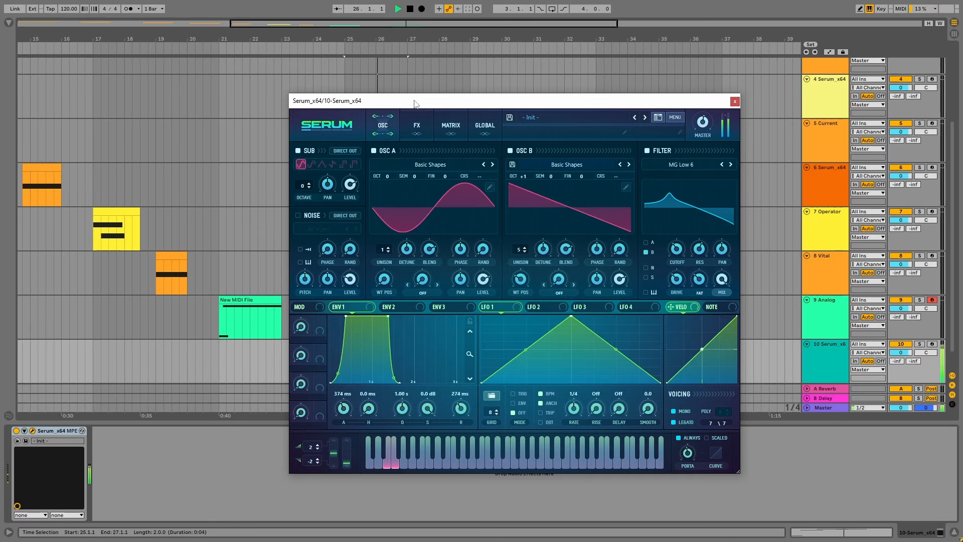
{"action": "left_click_drag", "start_coordinate": [414, 101], "coordinate": [432, 76]}
{"action": "key", "text": "space"}
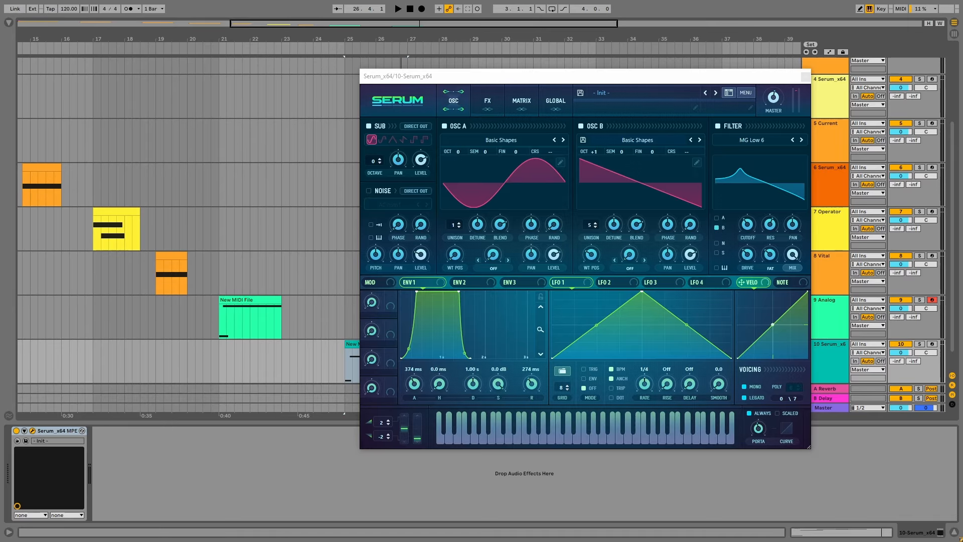
Add a Tube distortion effect at 100% drive with its filter set to Post at about 831 Hz and Q 1.0
{"action": "left_click", "coordinate": [487, 101]}
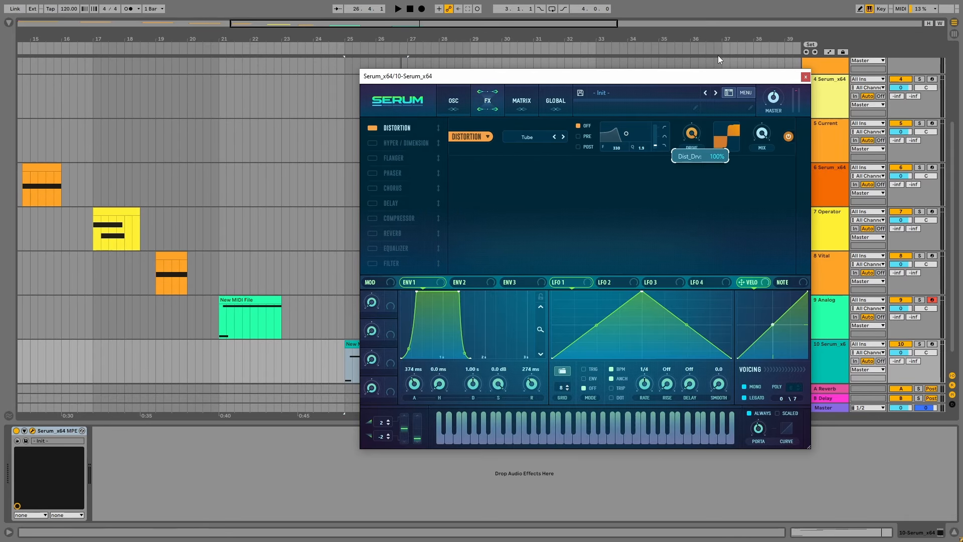
{"action": "key", "text": "space"}
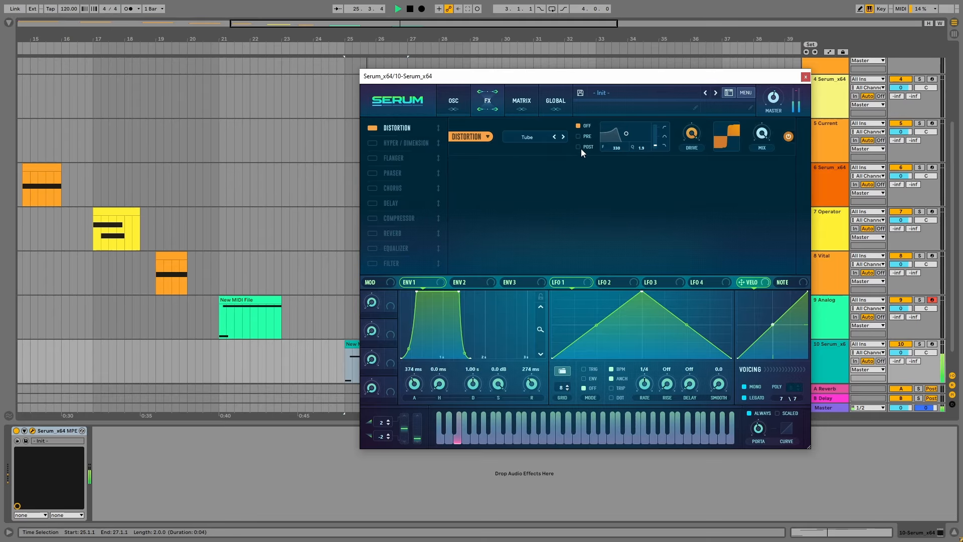
{"action": "left_click_drag", "start_coordinate": [628, 136], "coordinate": [639, 142]}
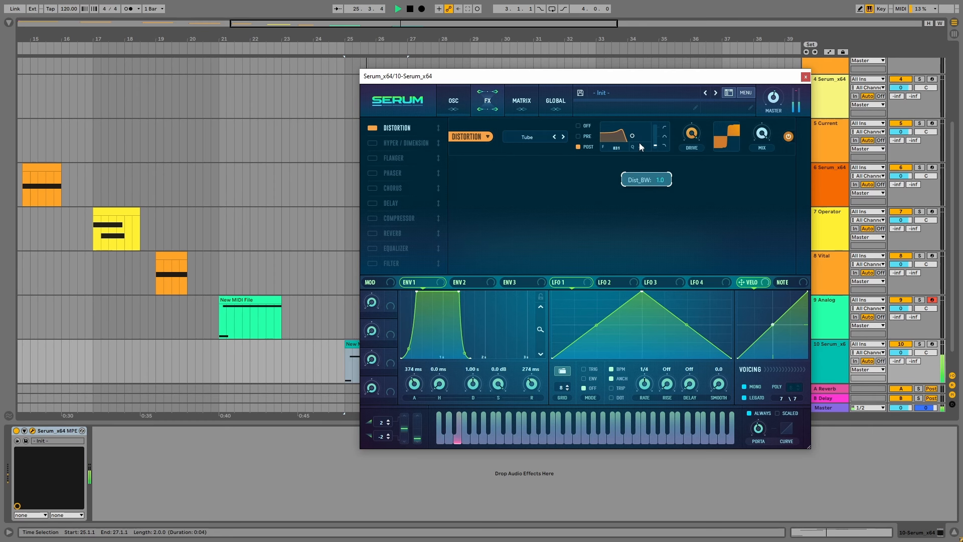
{"action": "key", "text": "space"}
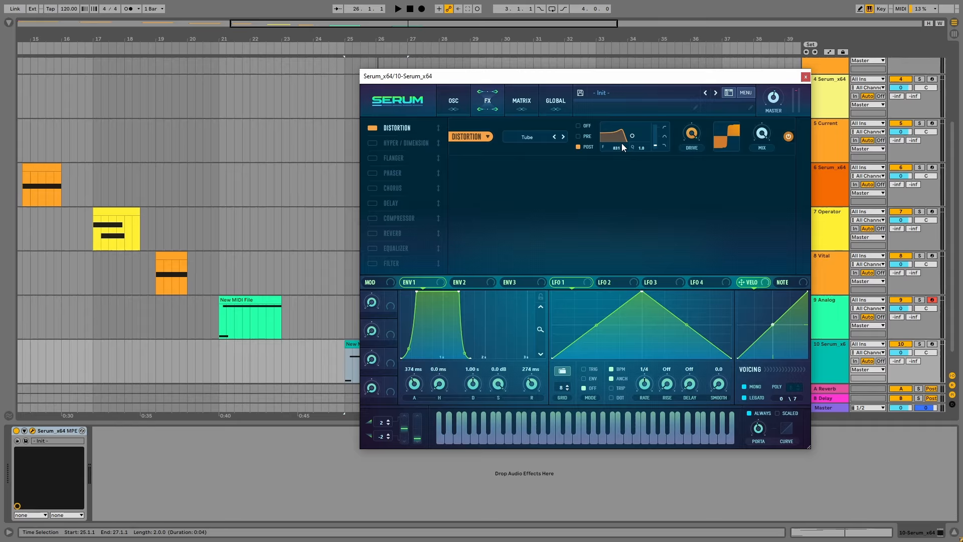
Add a compressor after the distortion and raise its gain, followed by a chorus with a rate of about 0.09 Hz
{"action": "left_click", "coordinate": [374, 219]}
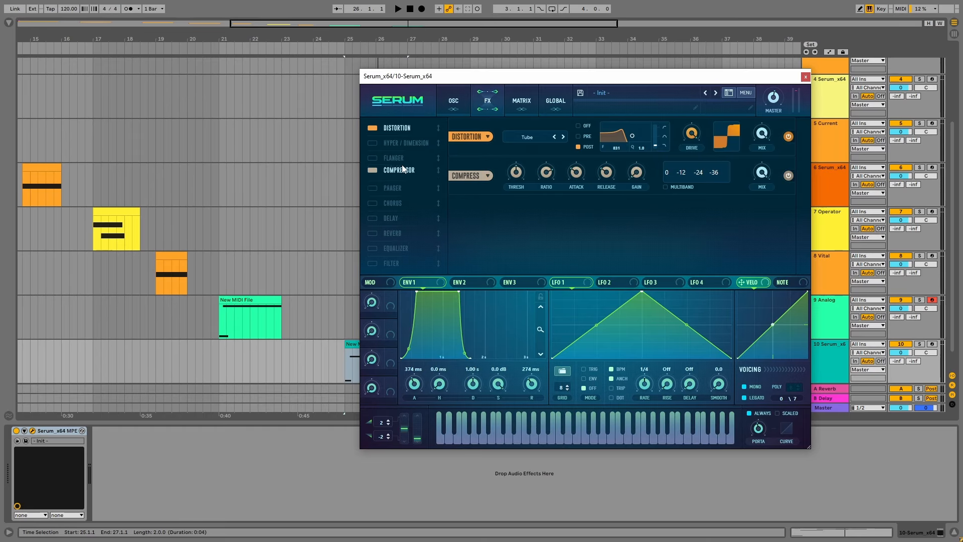
{"action": "key", "text": "space"}
{"action": "left_click_drag", "start_coordinate": [637, 167], "coordinate": [639, 150]}
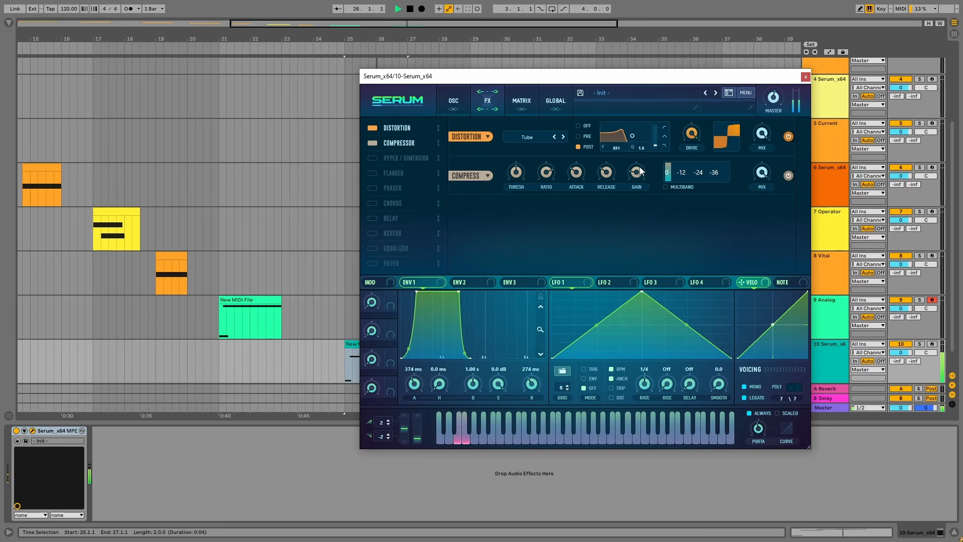
{"action": "key", "text": "space"}
{"action": "left_click", "coordinate": [373, 203]}
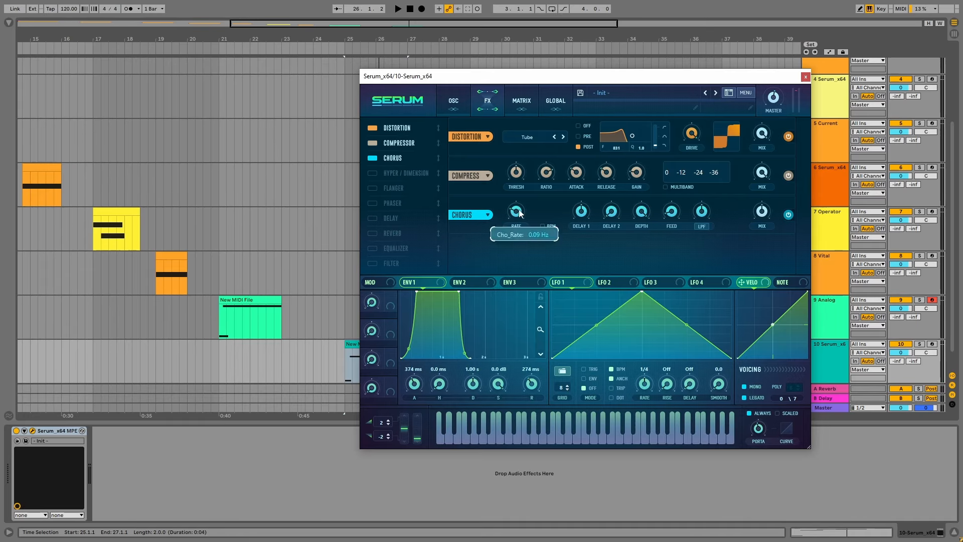
{"action": "key", "text": "space"}
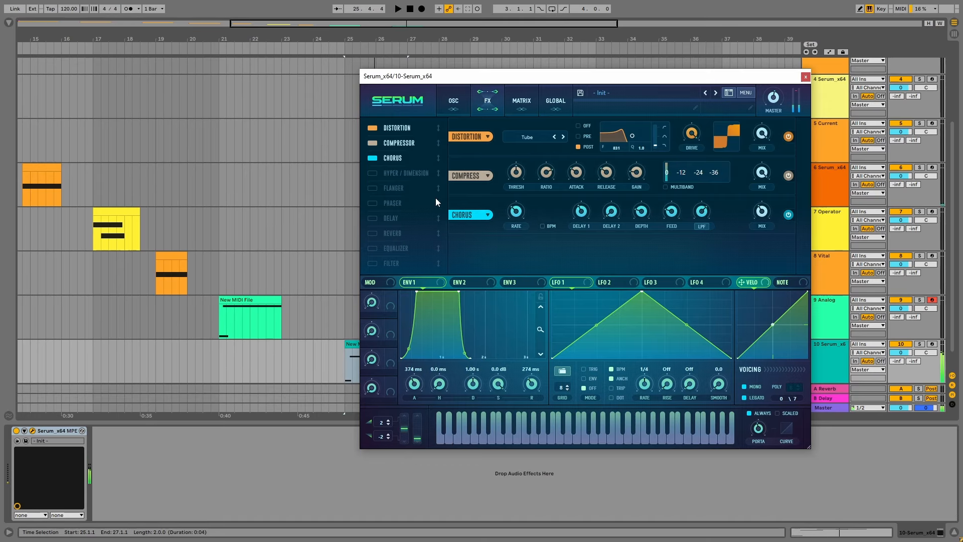
Add an equalizer with a low cut at about 283 Hz and a high cut with Q at about 55%
{"action": "left_click", "coordinate": [395, 247]}
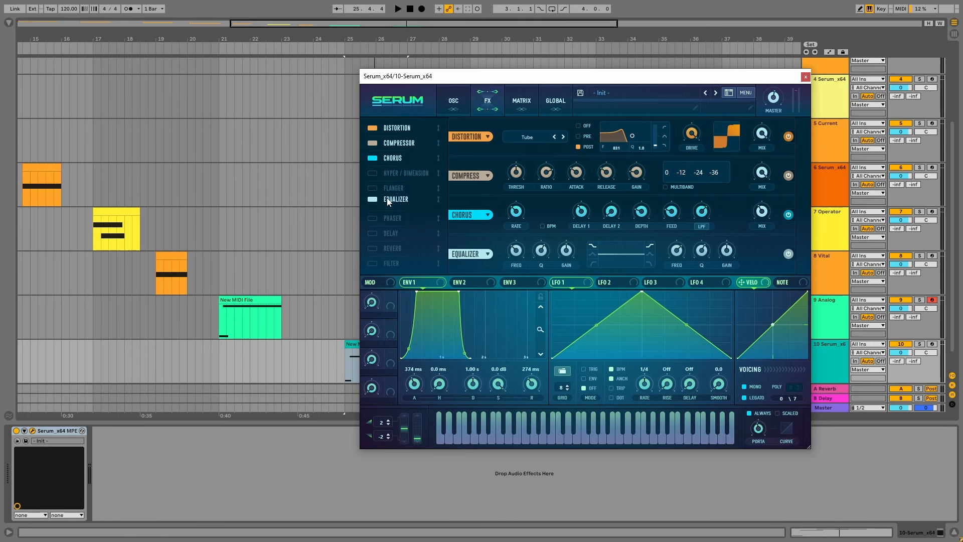
{"action": "left_click", "coordinate": [594, 264]}
{"action": "left_click_drag", "start_coordinate": [541, 253], "coordinate": [517, 251]}
{"action": "key", "text": "space"}
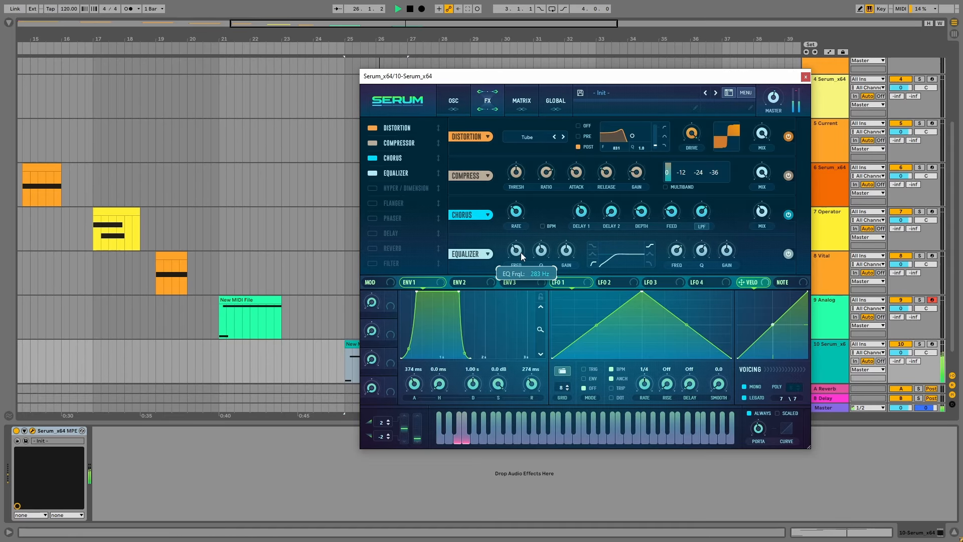
{"action": "left_click", "coordinate": [650, 265]}
{"action": "key", "text": "space"}
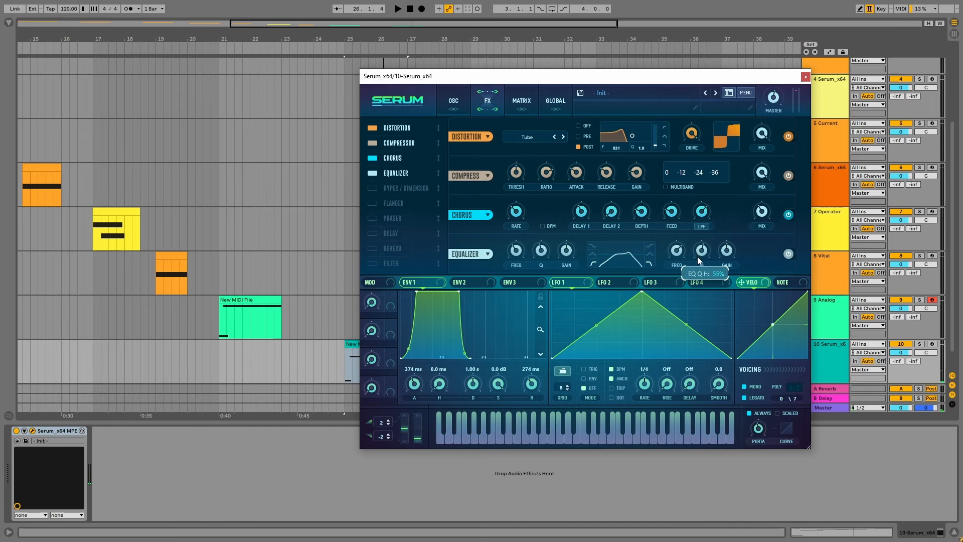
Fine-tune the equalizer's high-cut Q and frequency while auditioning the bass
{"action": "left_click_drag", "start_coordinate": [698, 258], "coordinate": [699, 278]}
{"action": "key", "text": "space"}
{"action": "left_click_drag", "start_coordinate": [678, 247], "coordinate": [678, 243]}
{"action": "key", "text": "space"}
{"action": "key", "text": "space"}
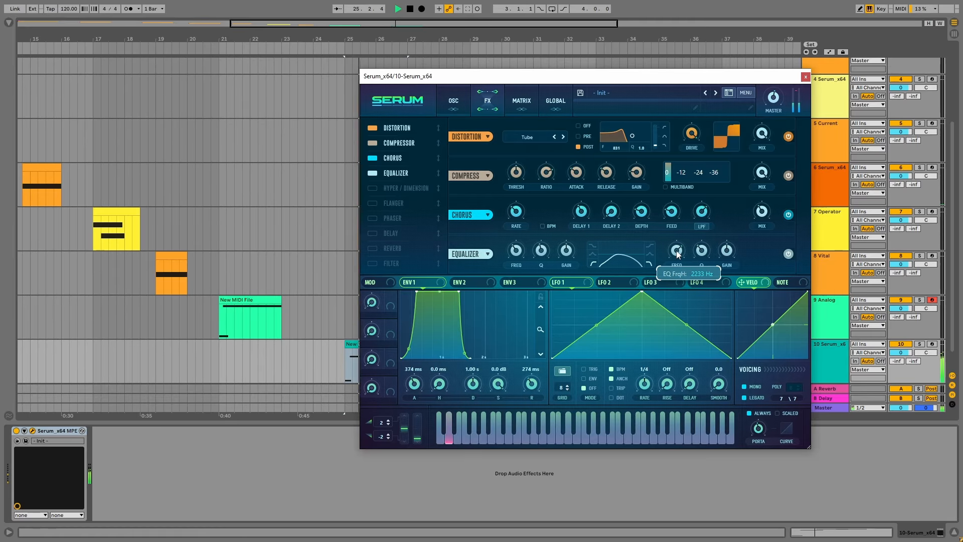
{"action": "key", "text": "space"}
Add a reverb and a delay to the effects chain after the equalizer and play the bass
{"action": "left_click", "coordinate": [392, 248]}
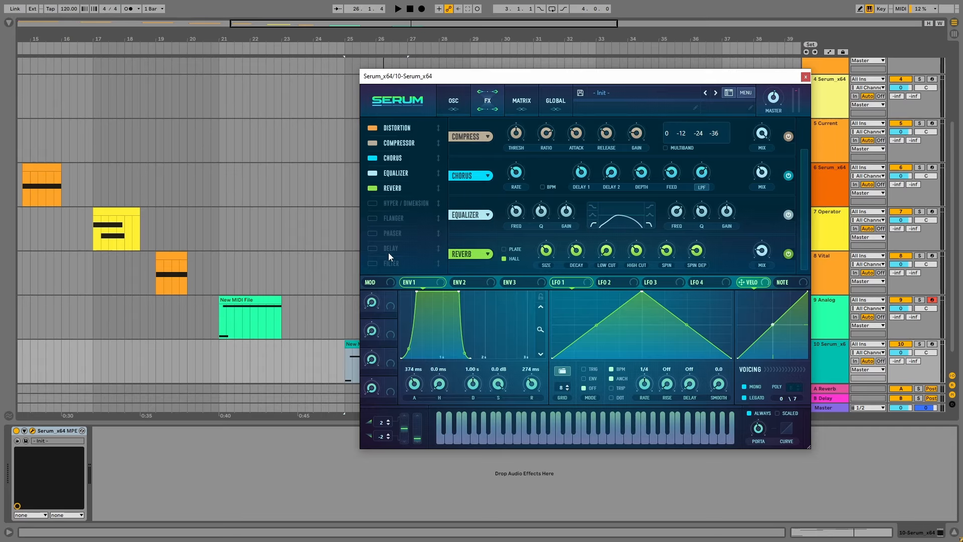
{"action": "left_click", "coordinate": [373, 249]}
{"action": "key", "text": "space"}
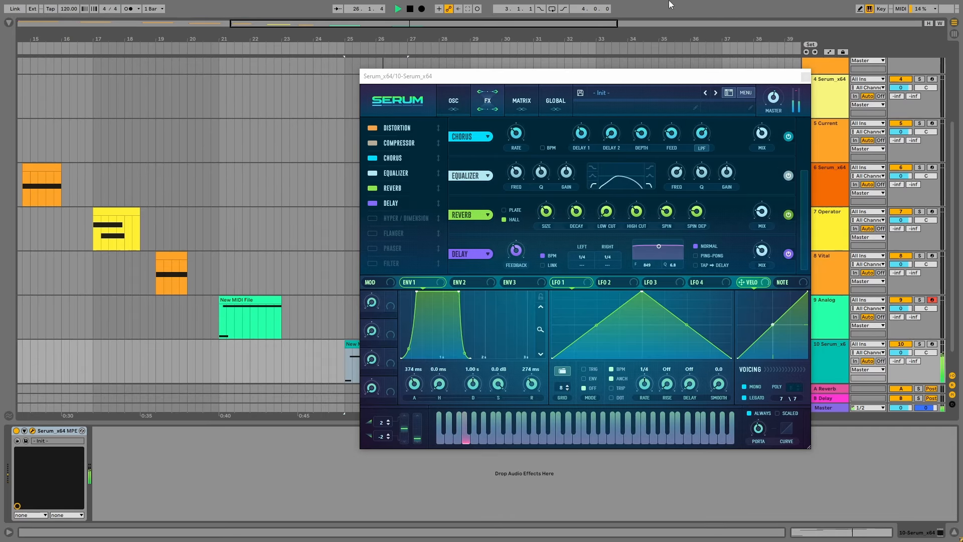
Set the reverb mix to about 36%, and adjust the delay's mix and linked, unsynced times of 155.93
{"action": "left_click_drag", "start_coordinate": [763, 214], "coordinate": [762, 196]}
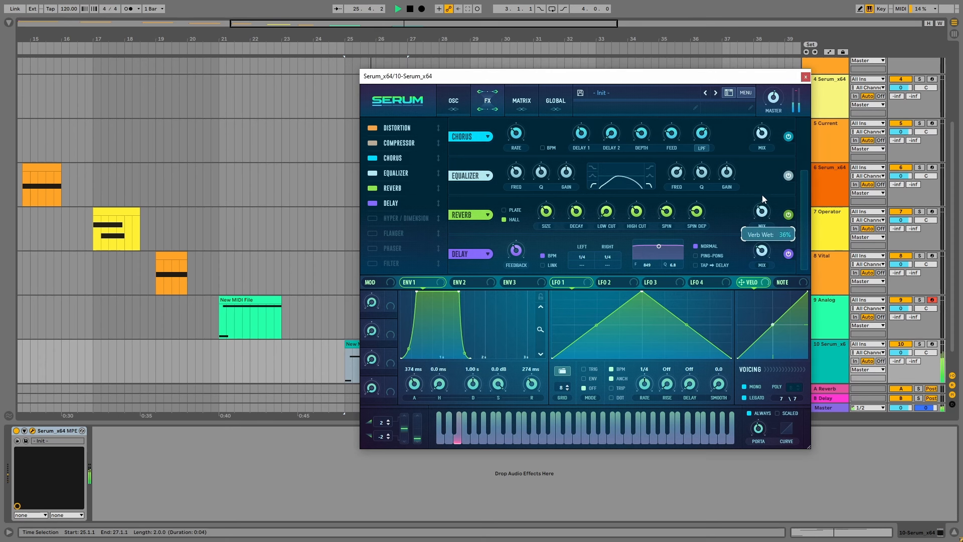
{"action": "left_click_drag", "start_coordinate": [762, 250], "coordinate": [765, 229]}
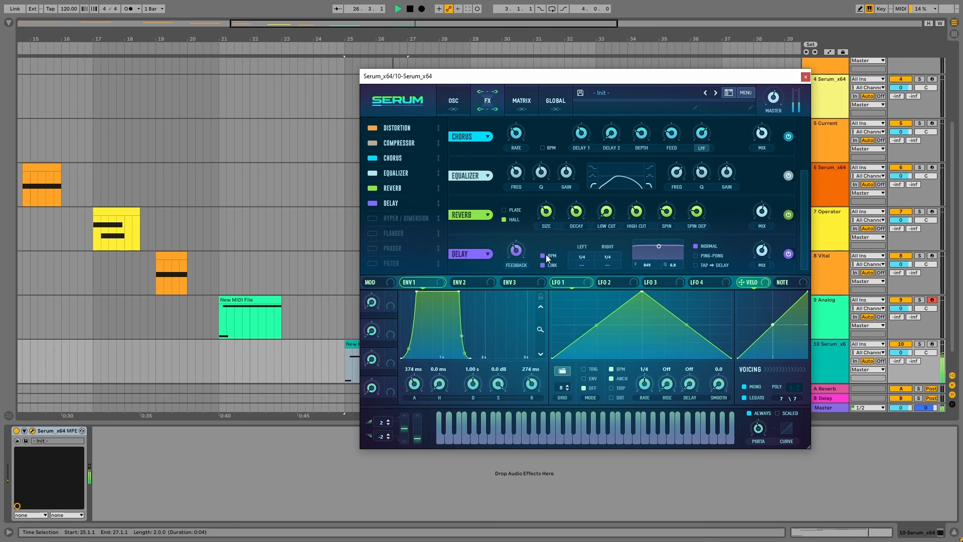
{"action": "left_click_drag", "start_coordinate": [582, 257], "coordinate": [589, 252]}
Switch the reverb type from Hall to Plate
{"action": "mouse_move", "coordinate": [580, 230]}
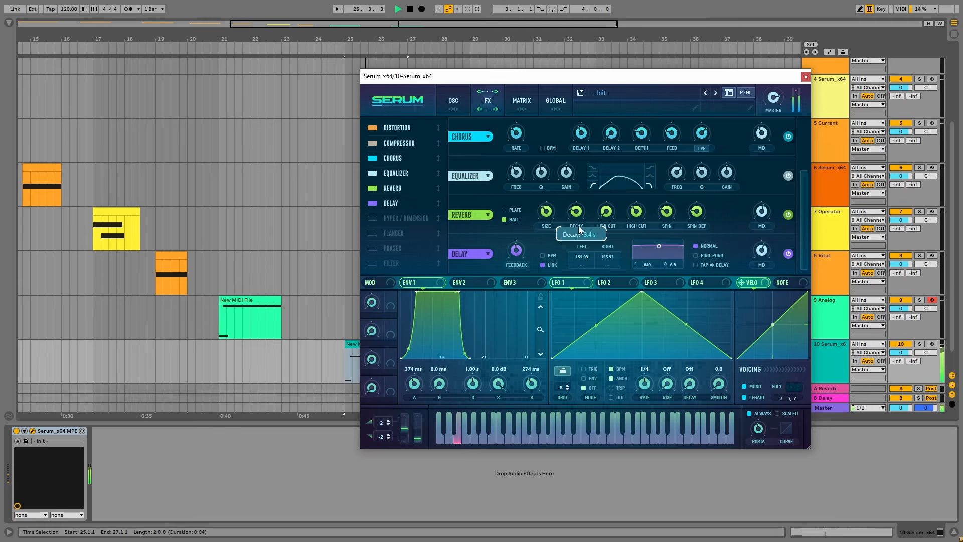
{"action": "mouse_move", "coordinate": [547, 219]}
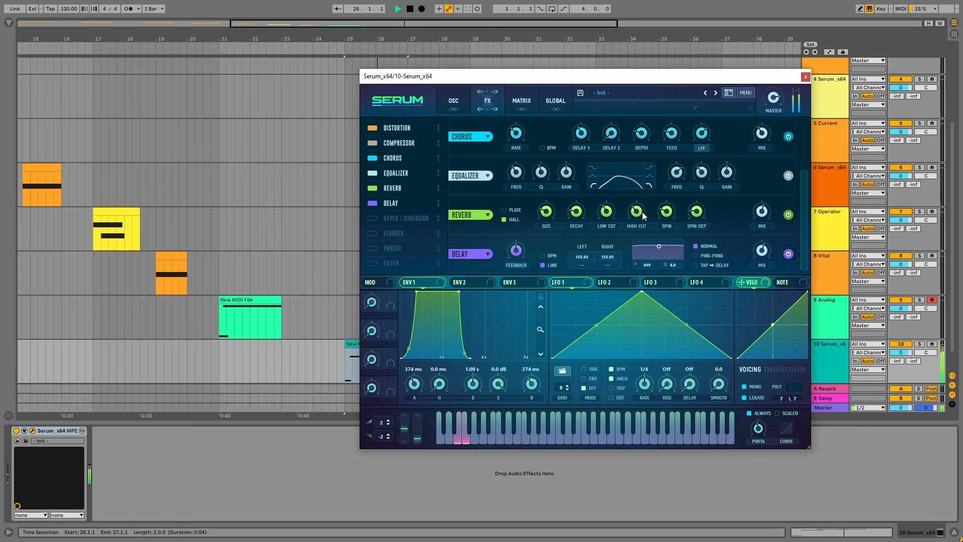
{"action": "mouse_move", "coordinate": [644, 215]}
{"action": "mouse_move", "coordinate": [674, 200]}
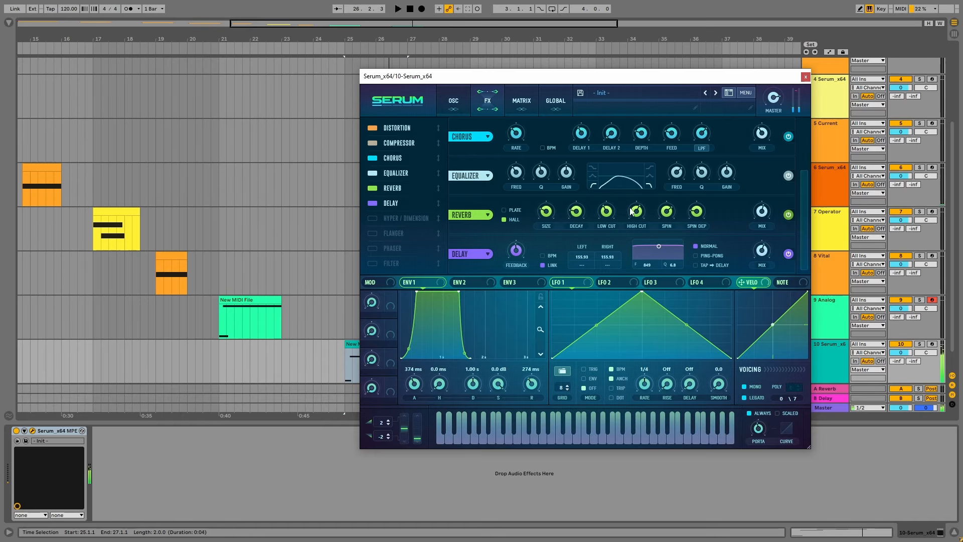
{"action": "left_click", "coordinate": [515, 210]}
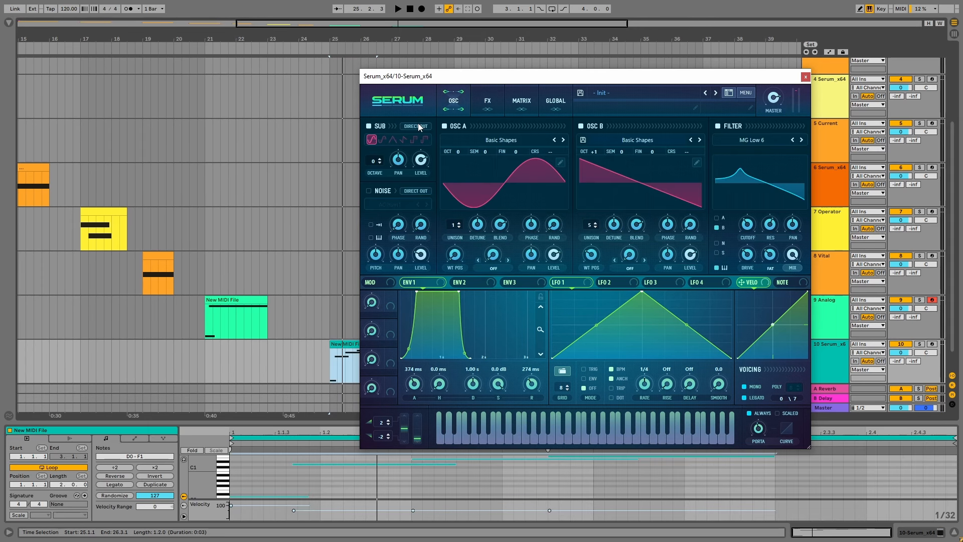
Route the sub oscillator through Direct Out and audition it with the rounded rectangle waveform
{"action": "left_click", "coordinate": [488, 102]}
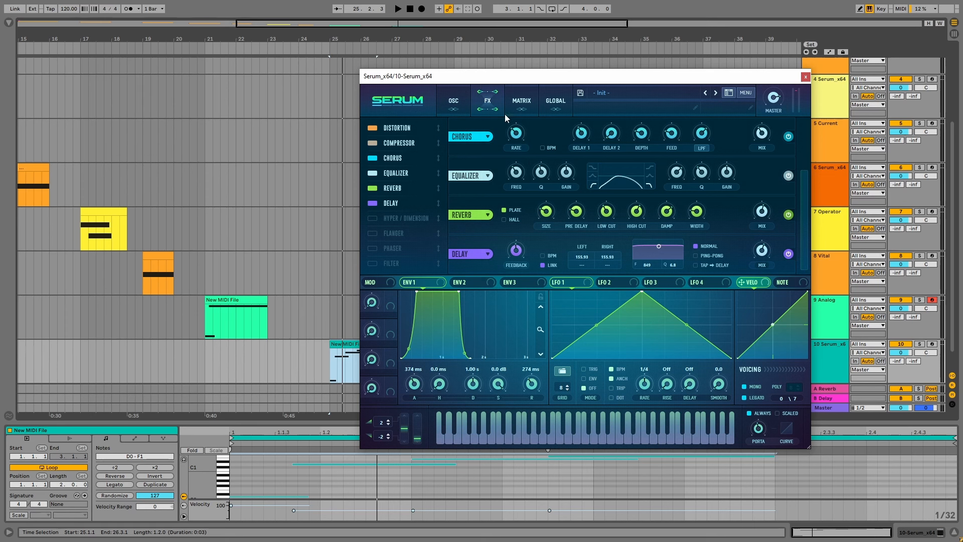
{"action": "left_click", "coordinate": [454, 102]}
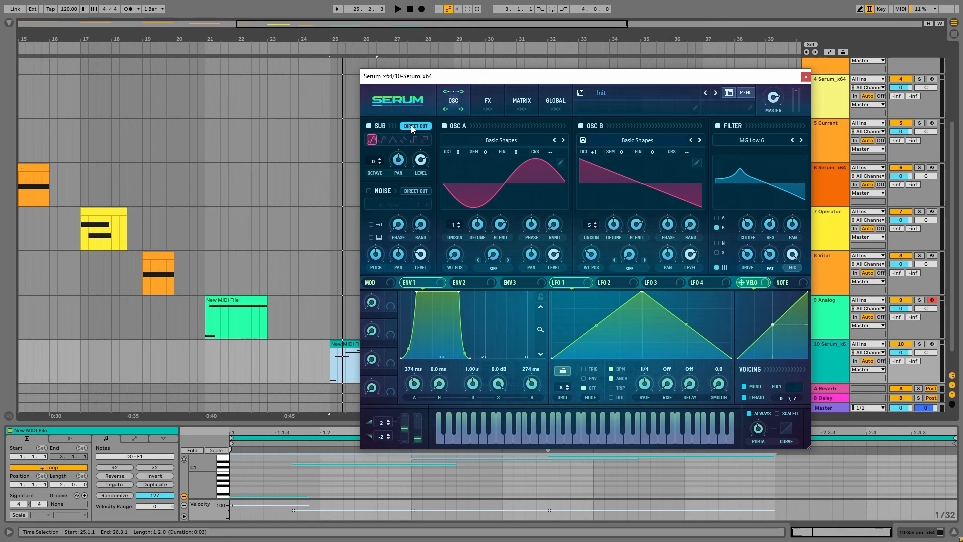
{"action": "left_click", "coordinate": [381, 140]}
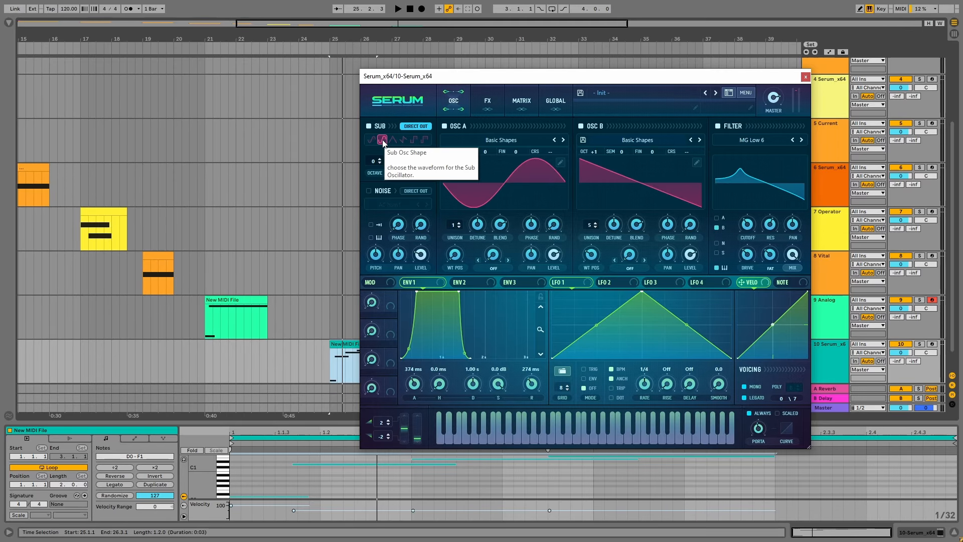
{"action": "key", "text": "space"}
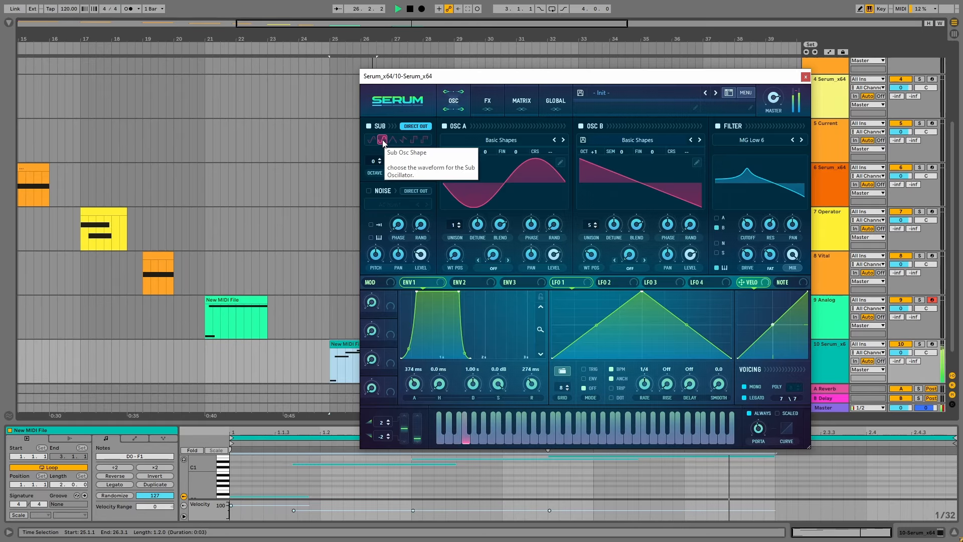
{"action": "key", "text": "space"}
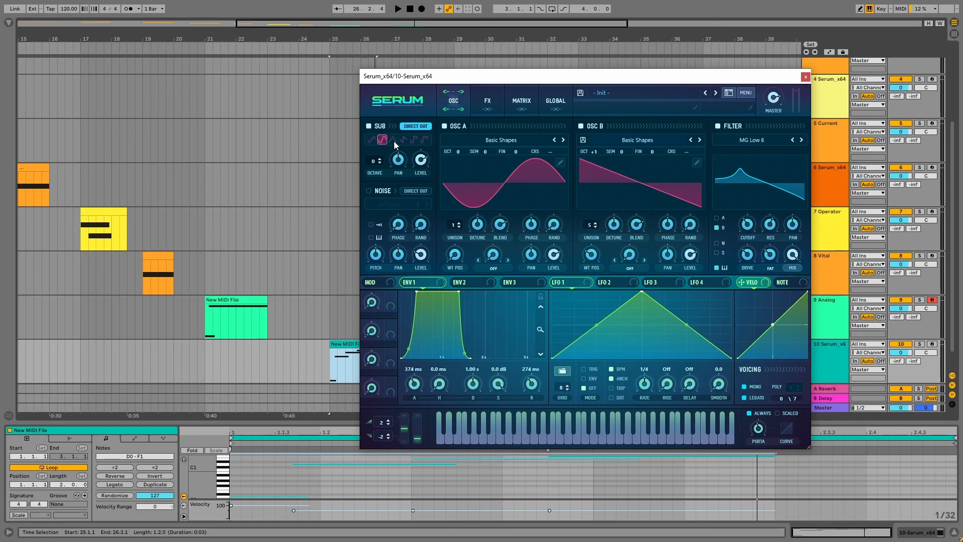
Change the sub oscillator's waveform to triangle and audition it
{"action": "left_click", "coordinate": [393, 141]}
{"action": "key", "text": "space"}
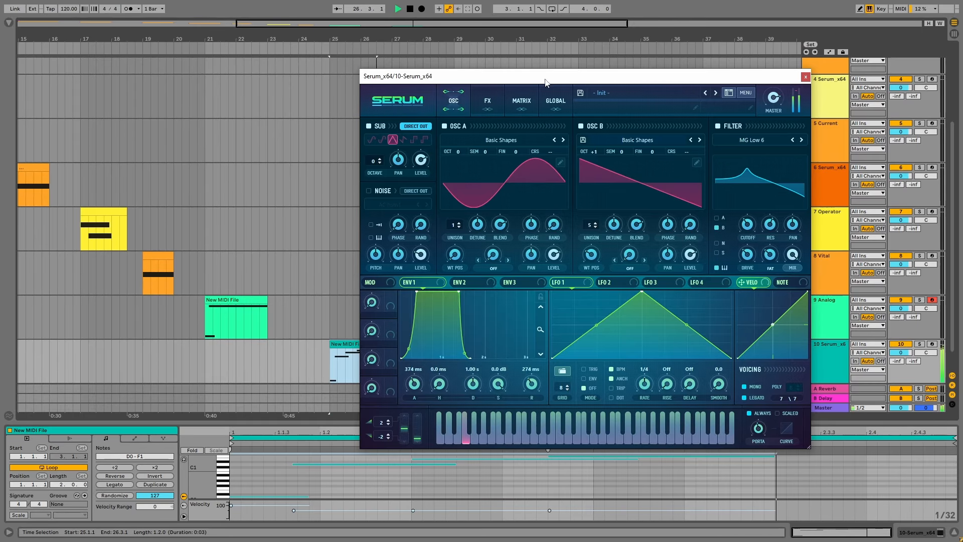
{"action": "key", "text": "space"}
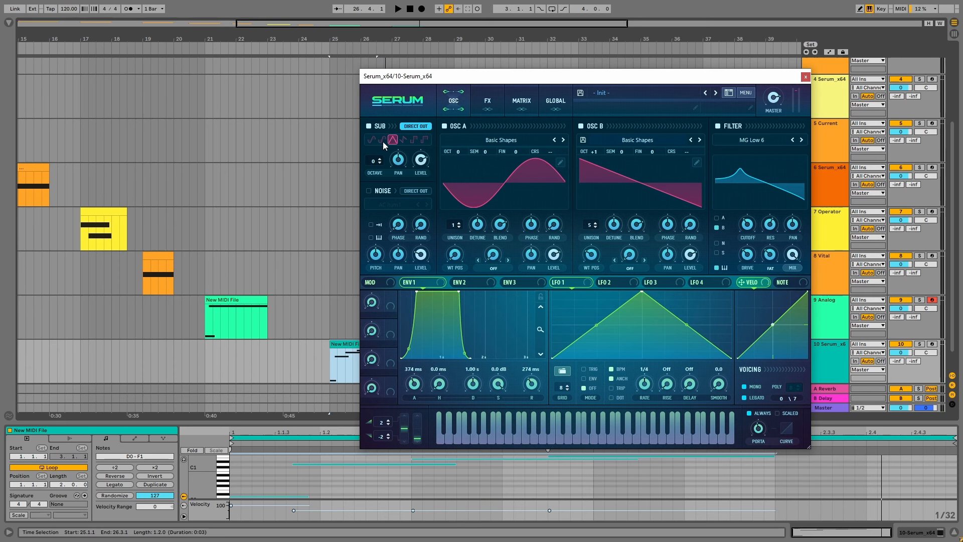
Add an EQ Eight from the audio effects to track 10 after Serum
{"action": "left_click", "coordinate": [830, 359]}
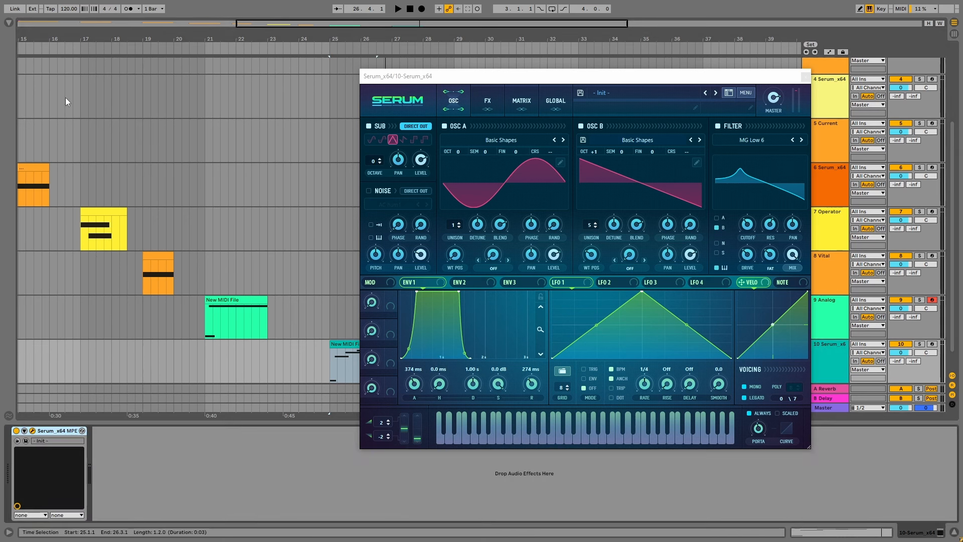
{"action": "left_click", "coordinate": [9, 24]}
{"action": "left_click", "coordinate": [35, 150]}
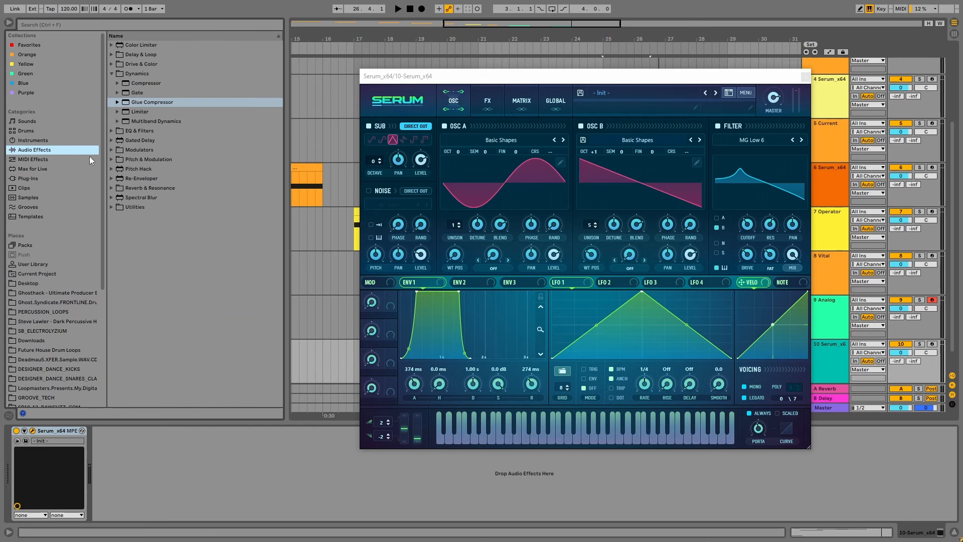
{"action": "double_click", "coordinate": [142, 111]}
Scoop the mids with EQ Eight bands 2 to 4, placing band 4 at about 1.19 kHz and -6.32 dB
{"action": "left_click_drag", "start_coordinate": [242, 473], "coordinate": [221, 484]}
{"action": "key", "text": "space"}
{"action": "left_click_drag", "start_coordinate": [281, 469], "coordinate": [234, 482]}
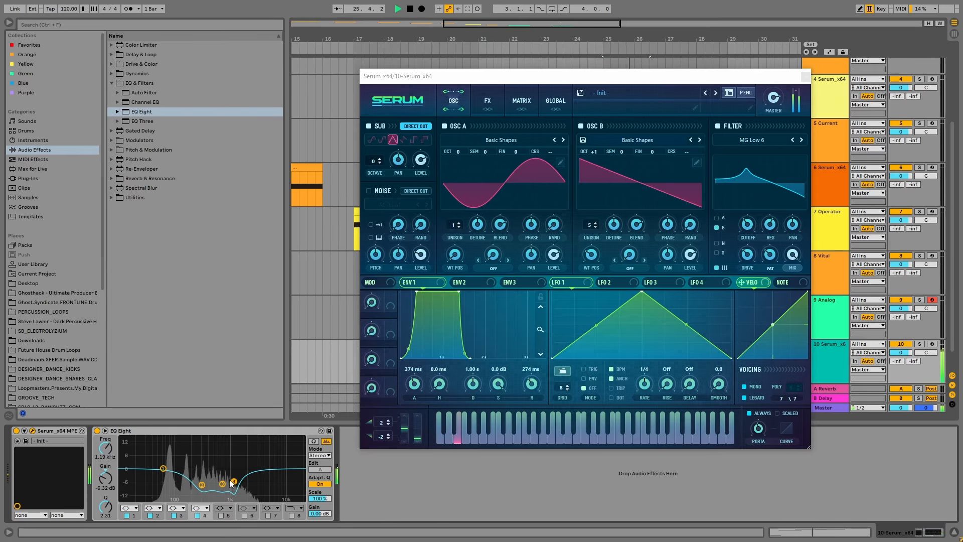
{"action": "key", "text": "space"}
Enable EQ Eight band 5 as a high cut at about 4.26 kHz with Q 0.78 and audition it
{"action": "left_click", "coordinate": [221, 515]}
{"action": "left_click_drag", "start_coordinate": [176, 469], "coordinate": [281, 468]}
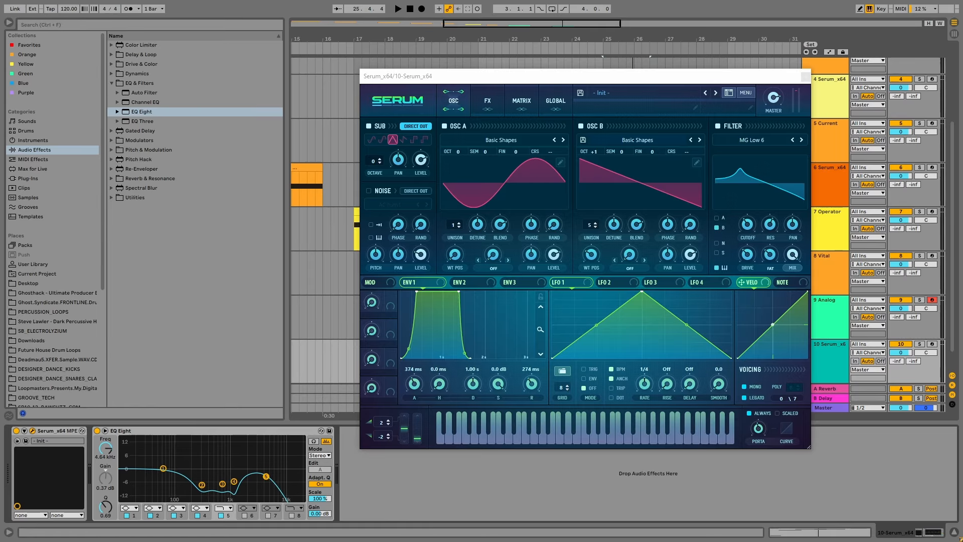
{"action": "key", "text": "space"}
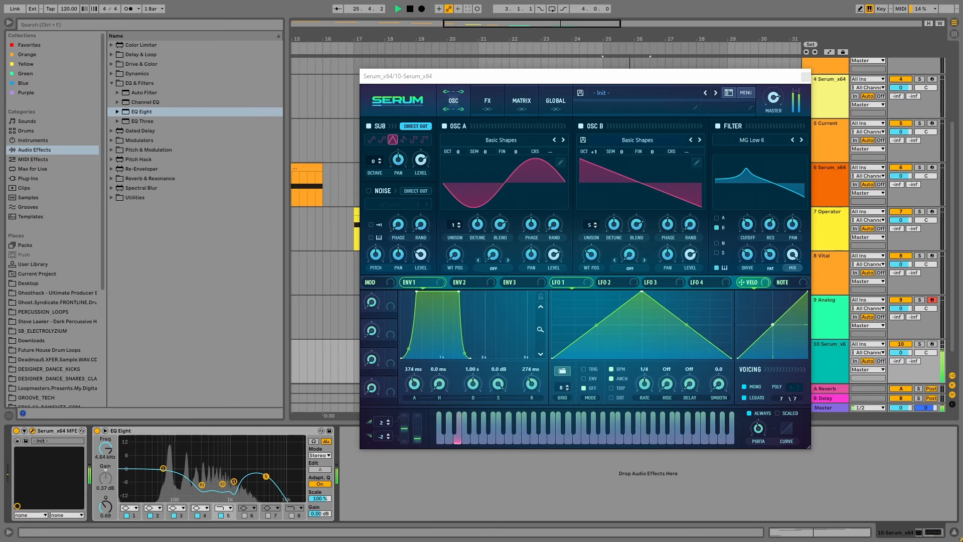
{"action": "left_click_drag", "start_coordinate": [266, 477], "coordinate": [264, 475]}
{"action": "key", "text": "space"}
{"action": "key", "text": "space"}
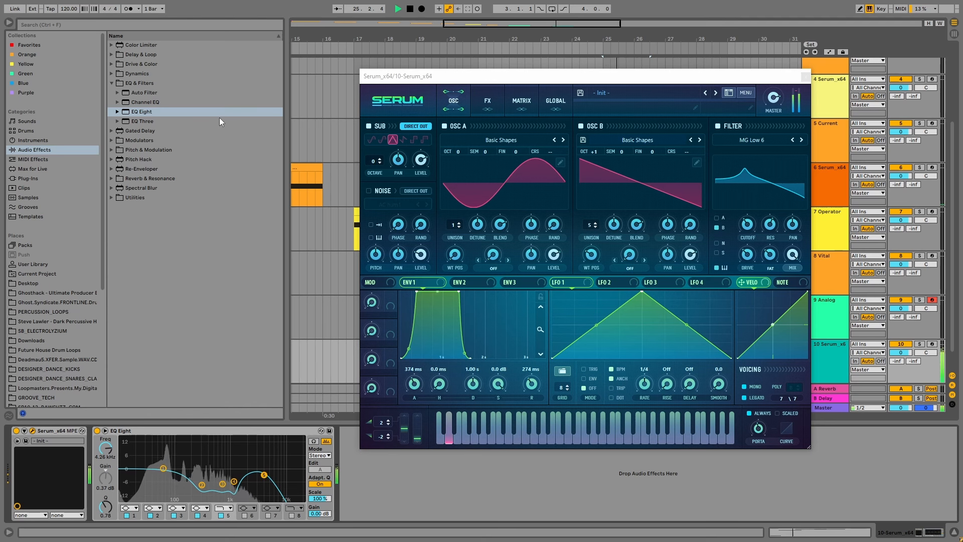
{"action": "key", "text": "space"}
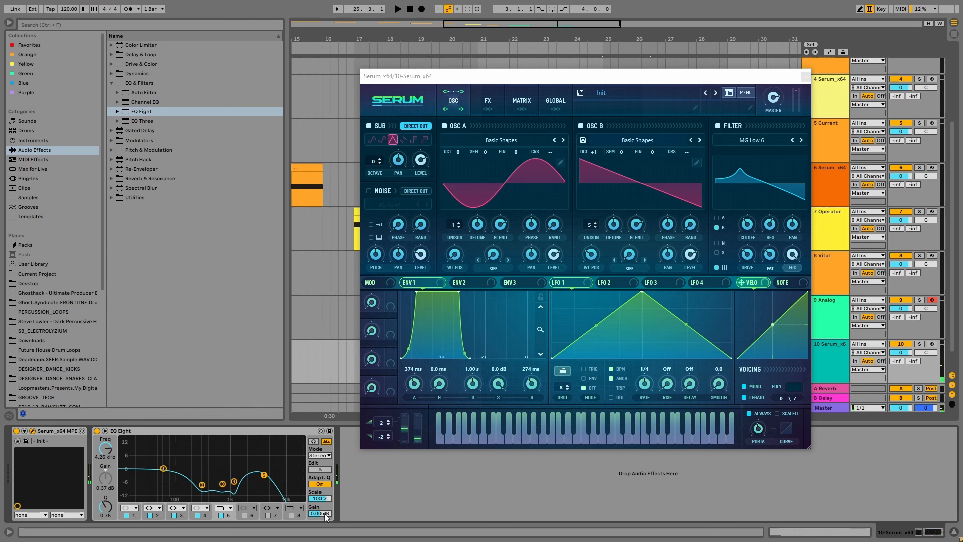
Adjust Serum's master volume and lower EQ Eight band 1 to about -2.85 dB at 62.6 Hz
{"action": "left_click", "coordinate": [775, 97]}
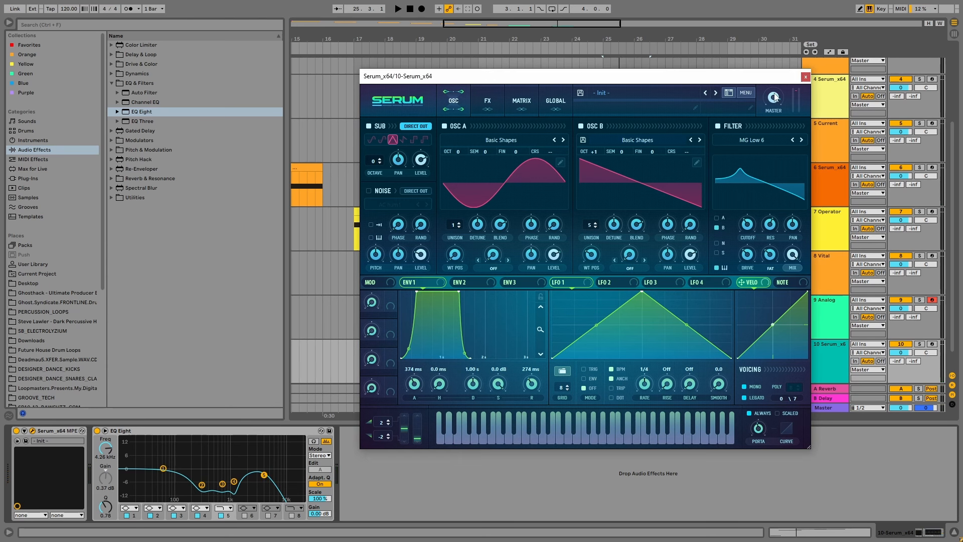
{"action": "left_click_drag", "start_coordinate": [775, 91], "coordinate": [776, 96]}
{"action": "key", "text": "space"}
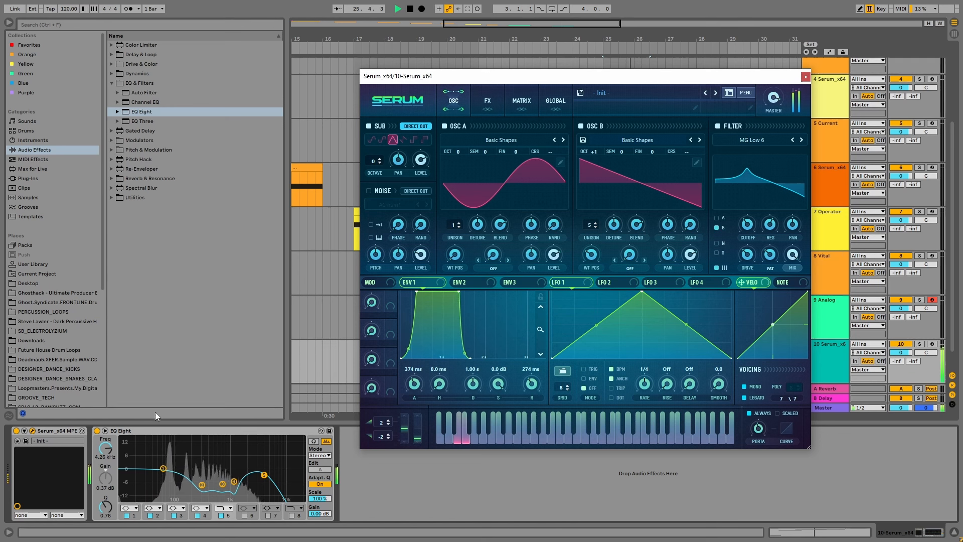
{"action": "left_click", "coordinate": [164, 469]}
{"action": "left_click_drag", "start_coordinate": [163, 469], "coordinate": [165, 475]}
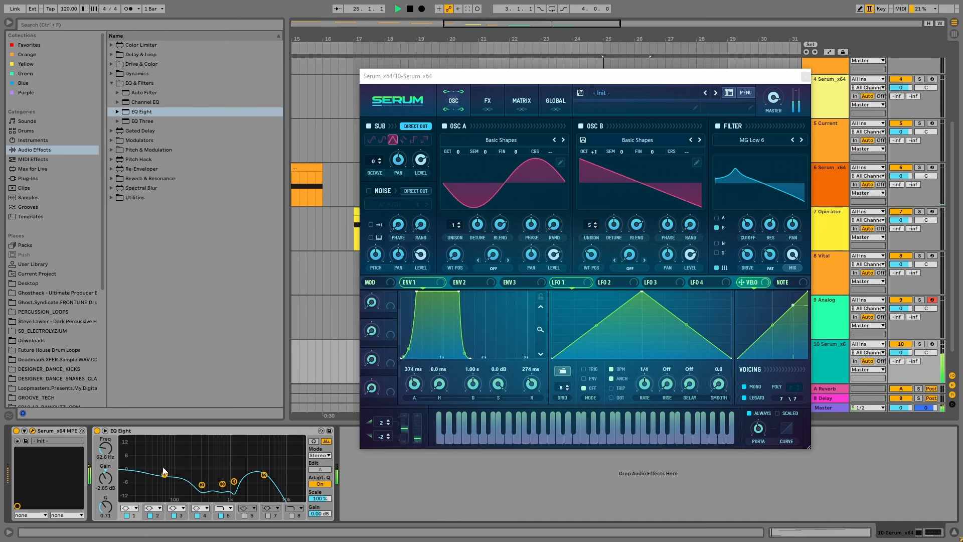
{"action": "key", "text": "space"}
Add a Saturator with Soft Clip on and place it between Serum and EQ Eight
{"action": "left_click", "coordinate": [111, 64]}
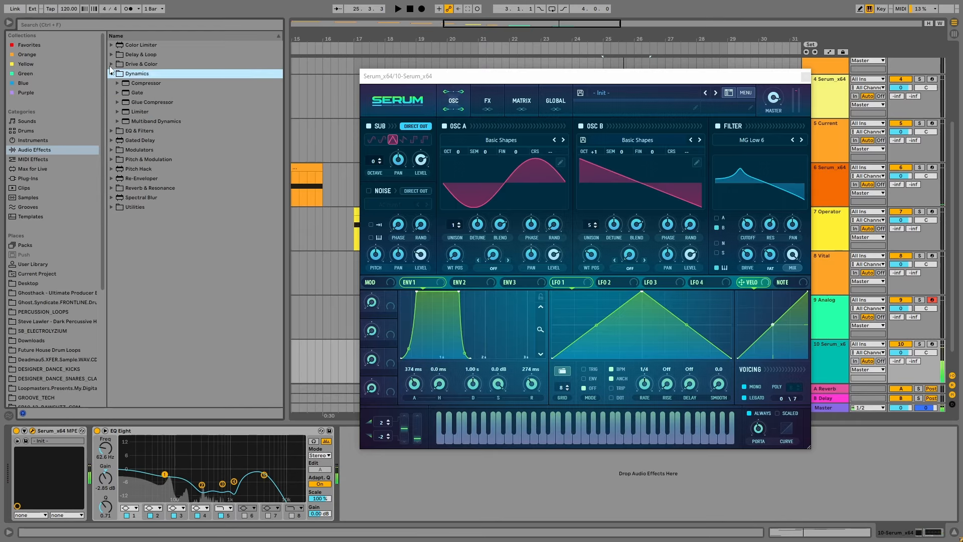
{"action": "left_click", "coordinate": [118, 131]}
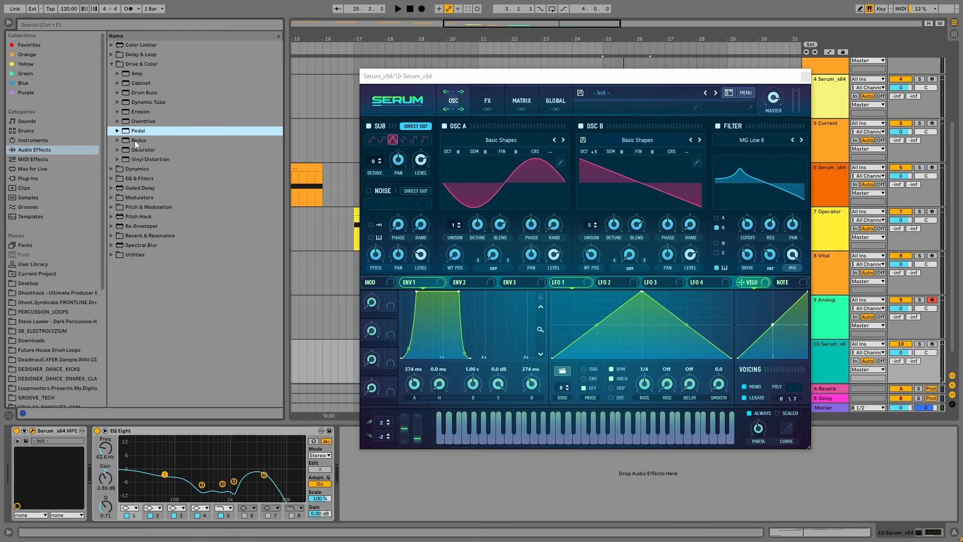
{"action": "left_click_drag", "start_coordinate": [135, 149], "coordinate": [381, 474]}
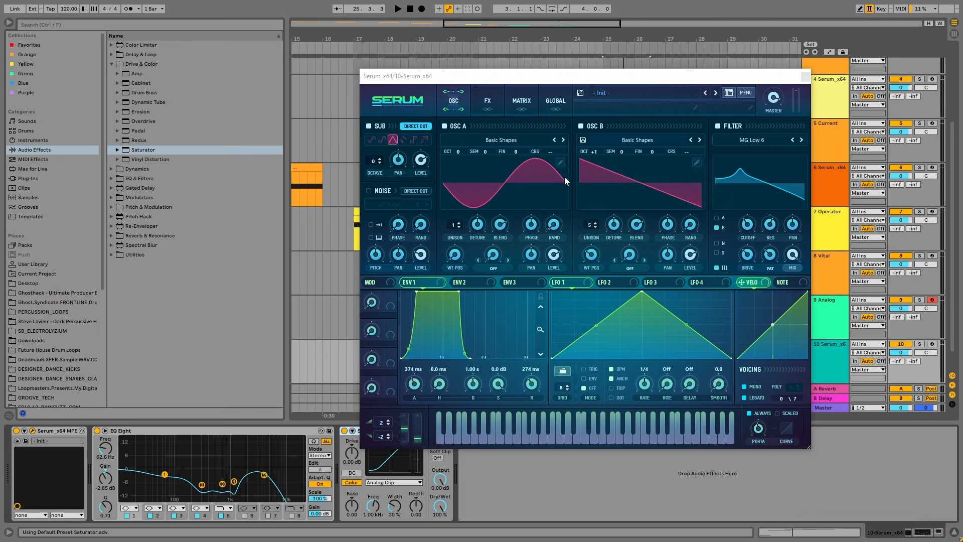
{"action": "left_click_drag", "start_coordinate": [544, 83], "coordinate": [537, 32]}
{"action": "left_click", "coordinate": [437, 458]}
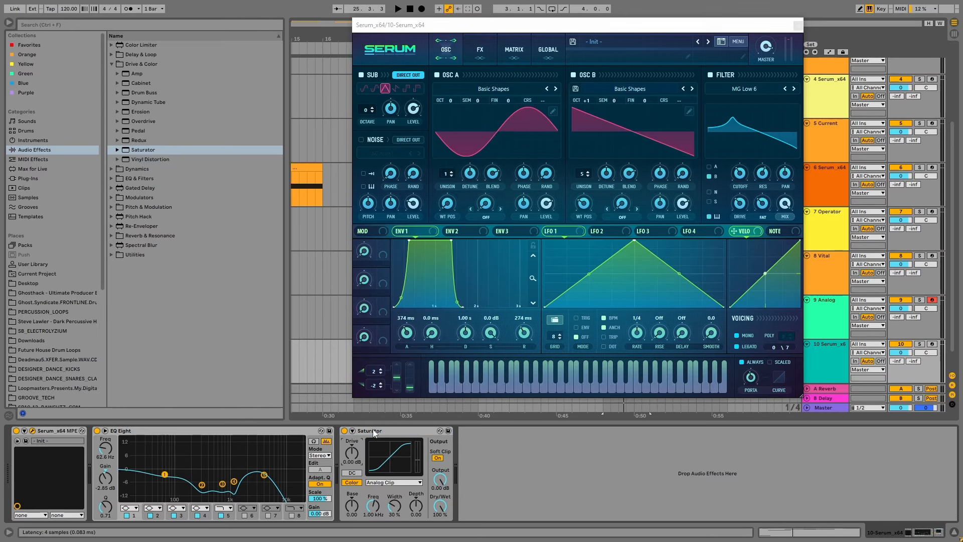
{"action": "left_click_drag", "start_coordinate": [371, 431], "coordinate": [101, 442]}
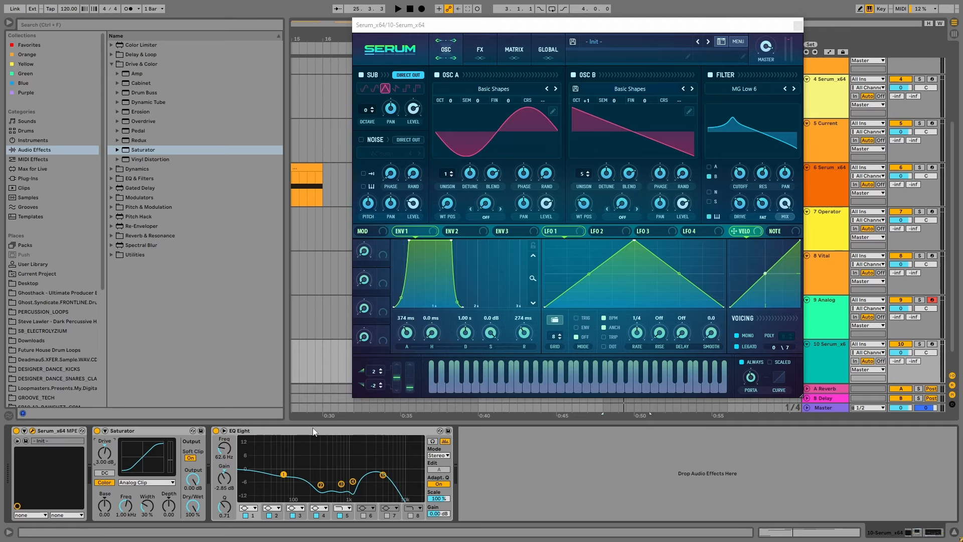
Set the Saturator's drive to 1 dB and Serum's master volume to about 82% while auditioning
{"action": "key", "text": "space"}
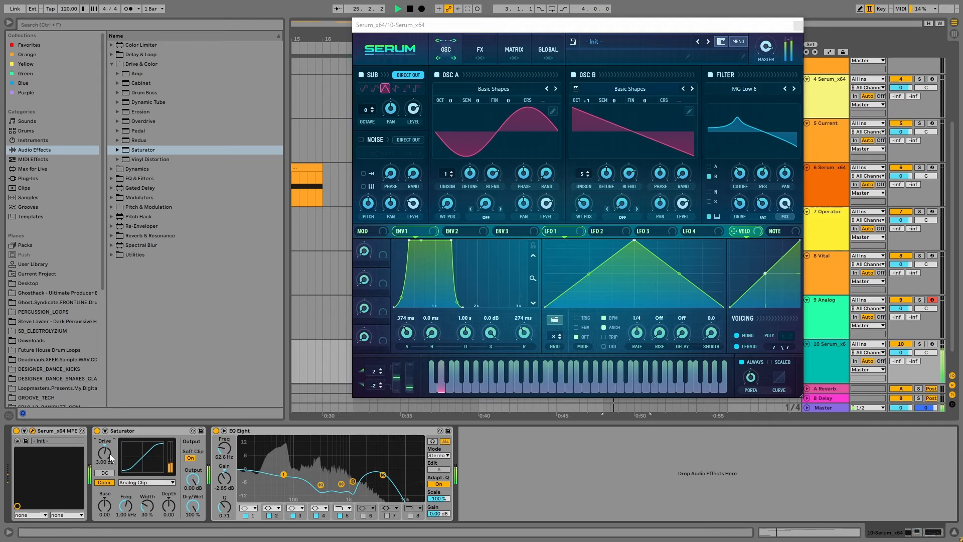
{"action": "key", "text": "Down"}
{"action": "key", "text": "space"}
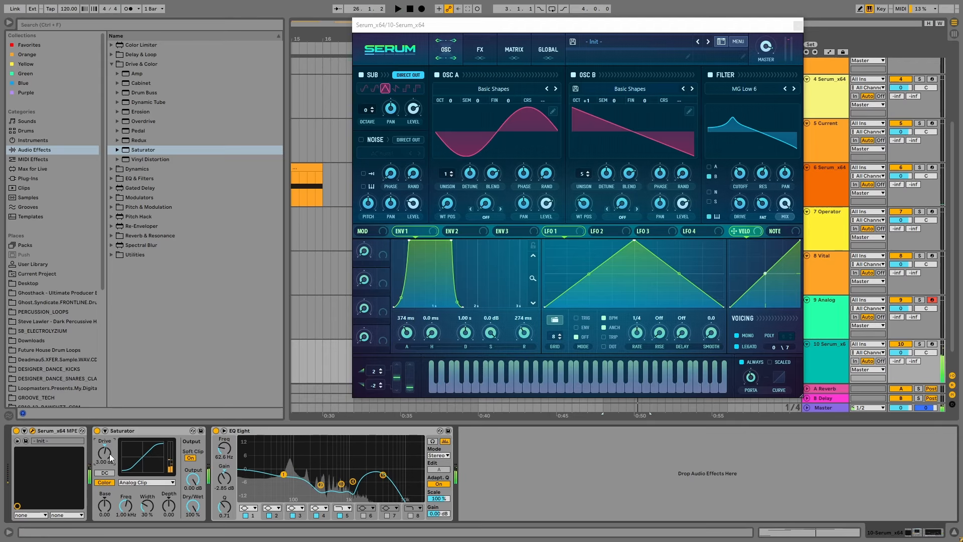
{"action": "key", "text": "space"}
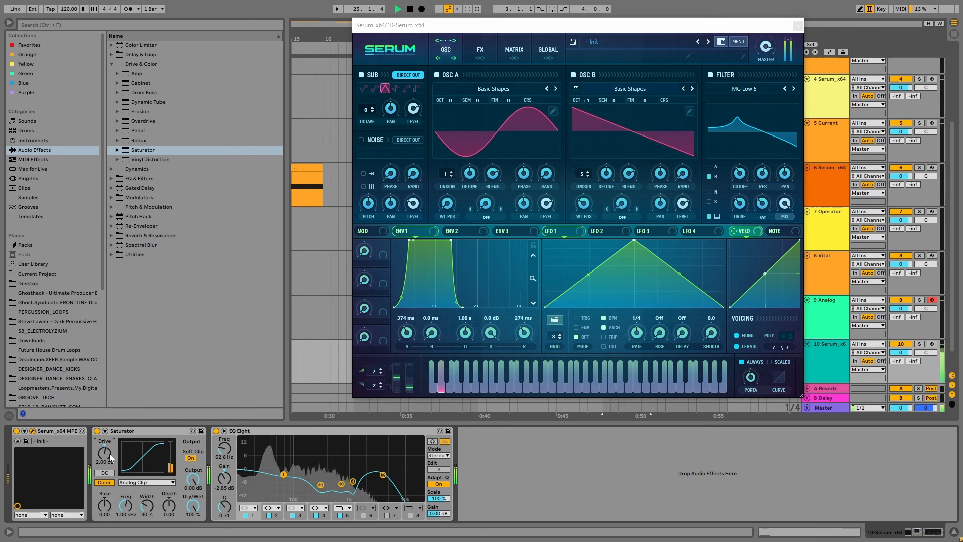
{"action": "key", "text": "Down"}
{"action": "key", "text": "space"}
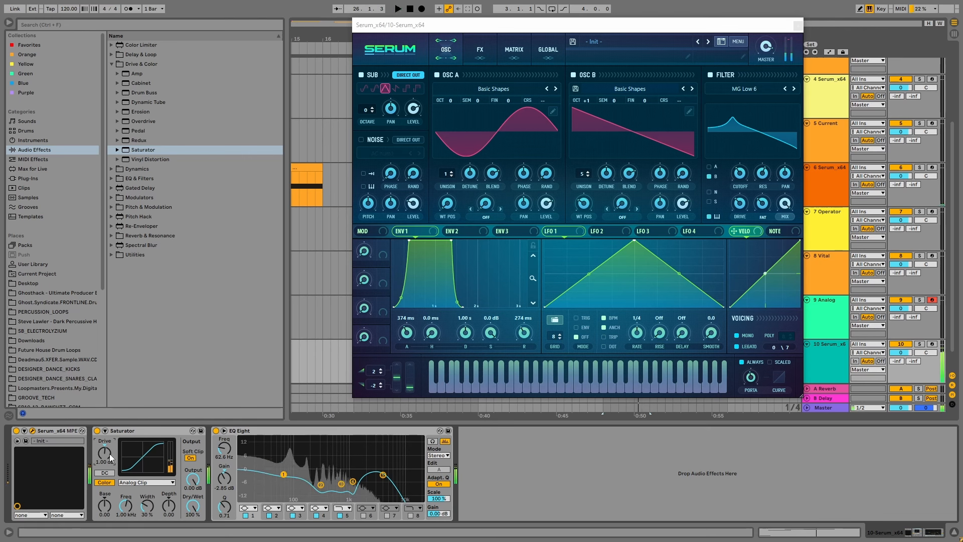
{"action": "key", "text": "space"}
{"action": "left_click", "coordinate": [765, 61]}
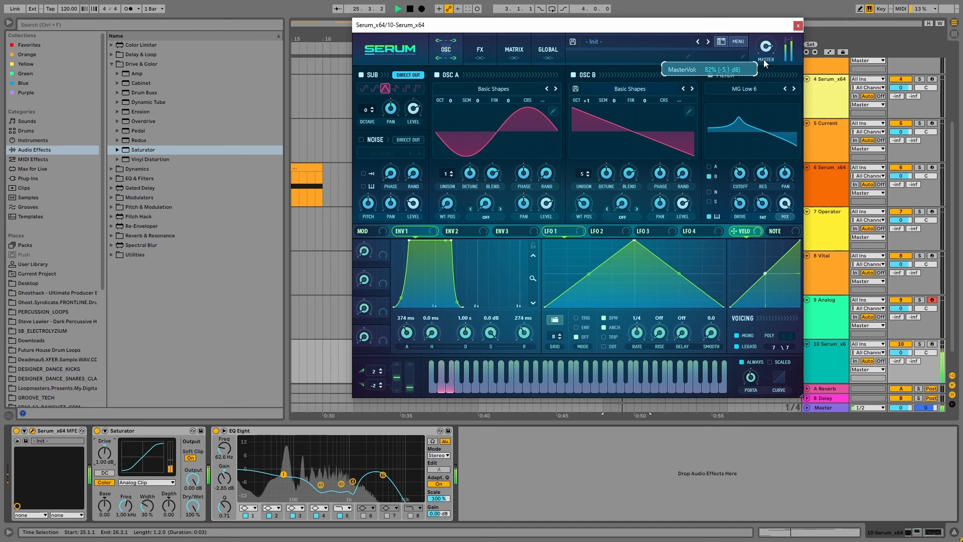
Raise EQ Eight's output gain to 5.62 dB and move its band 5 high cut to about 3.67 kHz with Q 0.93
{"action": "left_click_drag", "start_coordinate": [439, 514], "coordinate": [439, 491]}
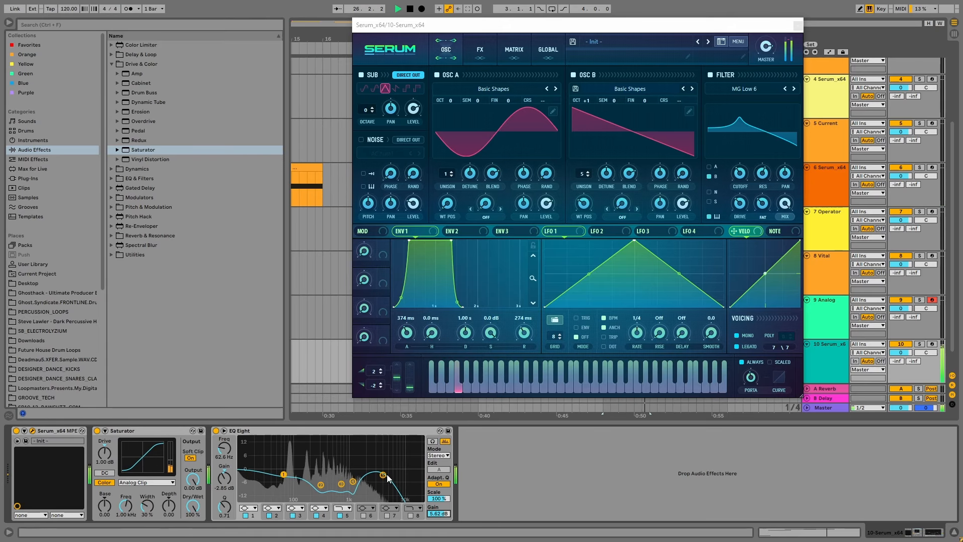
{"action": "left_click_drag", "start_coordinate": [383, 475], "coordinate": [380, 473]}
{"action": "key", "text": "space"}
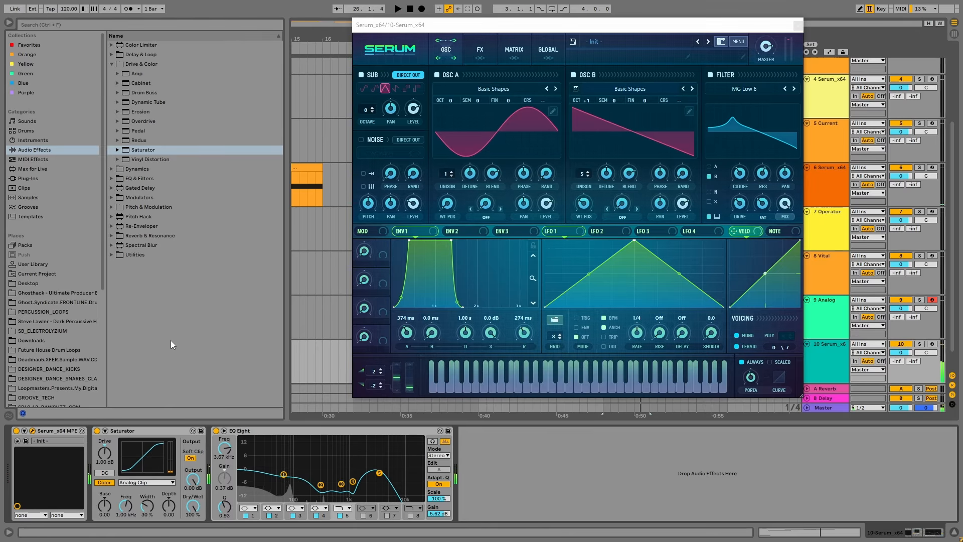
Load the Hybrid Reverb preset Drum Kit Silo from the Special folder after EQ Eight and audition it briefly
{"action": "left_click", "coordinate": [115, 236]}
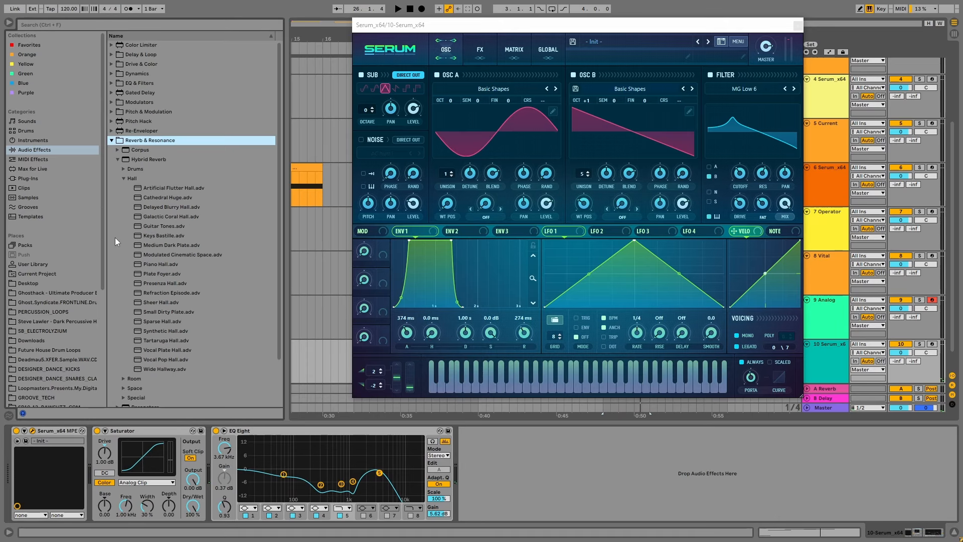
{"action": "left_click", "coordinate": [124, 178]}
{"action": "left_click", "coordinate": [123, 207]}
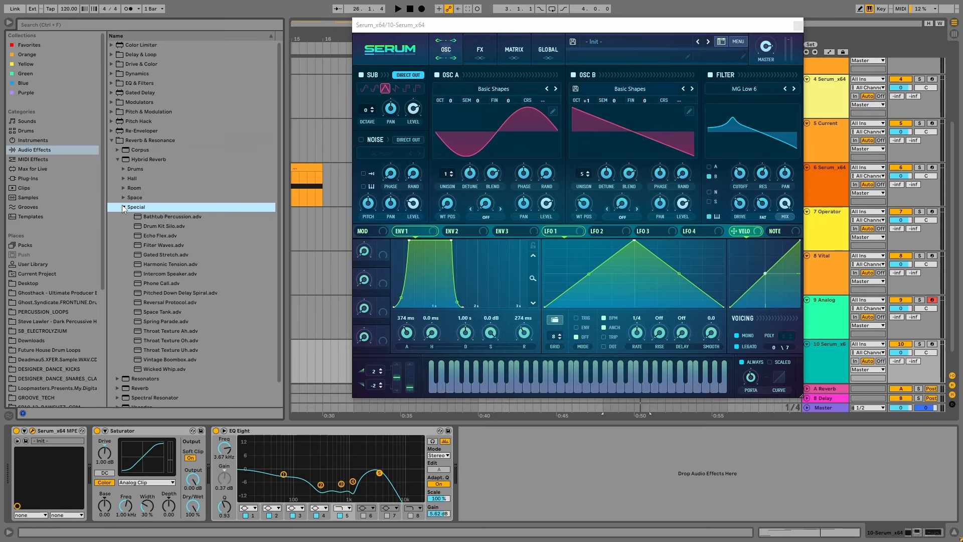
{"action": "left_click_drag", "start_coordinate": [157, 227], "coordinate": [517, 484]}
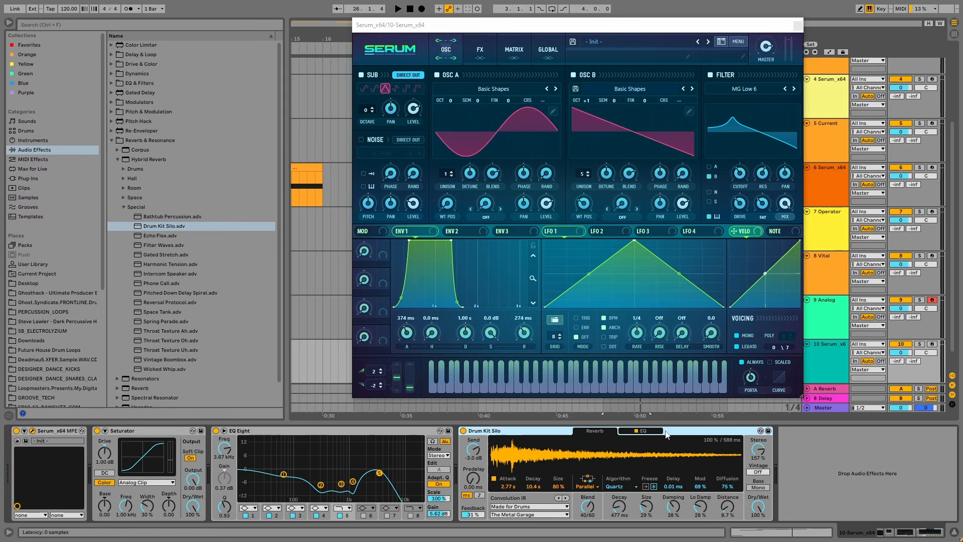
{"action": "key", "text": "space"}
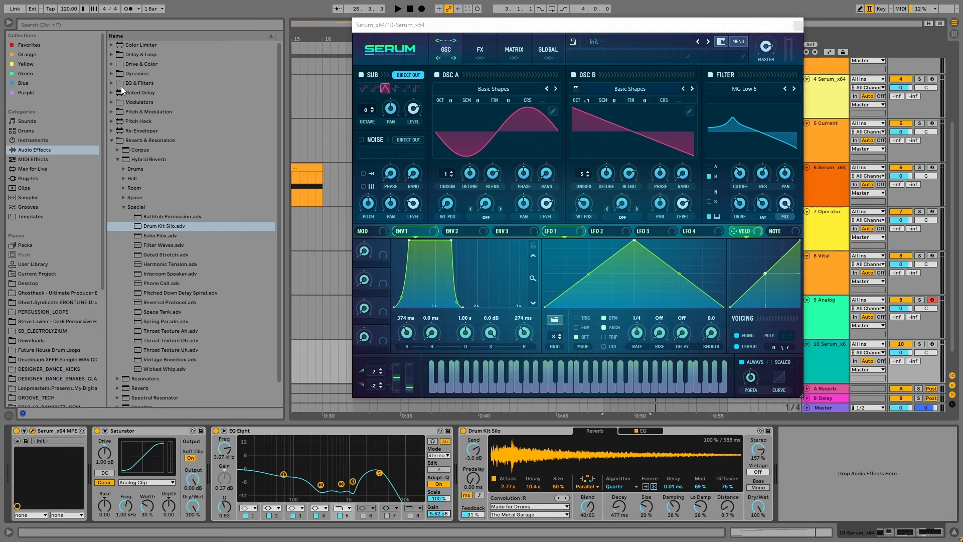
{"action": "key", "text": "space"}
Add a Limiter after the reverb and audition the full effects chain
{"action": "left_click", "coordinate": [111, 74]}
{"action": "double_click", "coordinate": [138, 113]}
{"action": "key", "text": "space"}
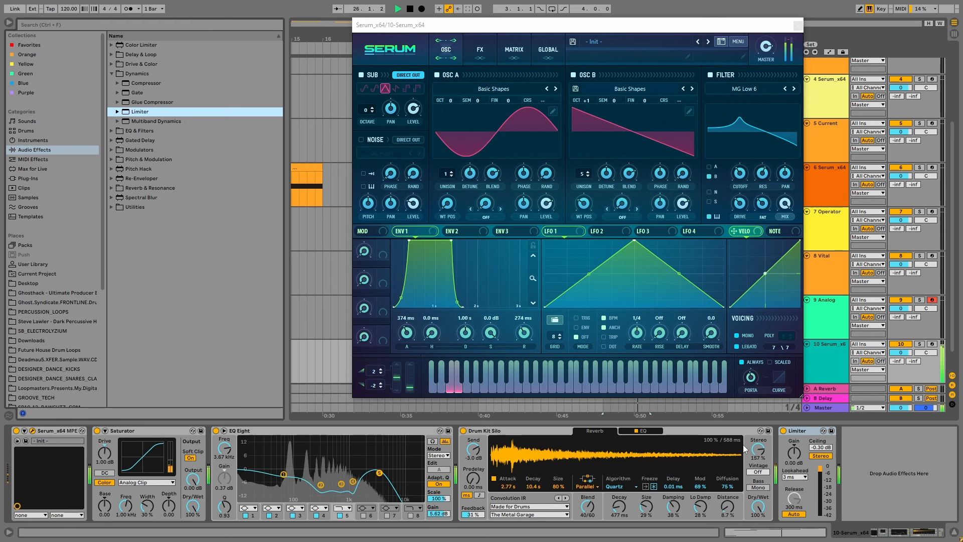
{"action": "key", "text": "space"}
In the reverb's EQ, soften the high-cut and low-cut slopes and set the mid peak to 707 Hz at 1.0 dB
{"action": "left_click", "coordinate": [642, 431]}
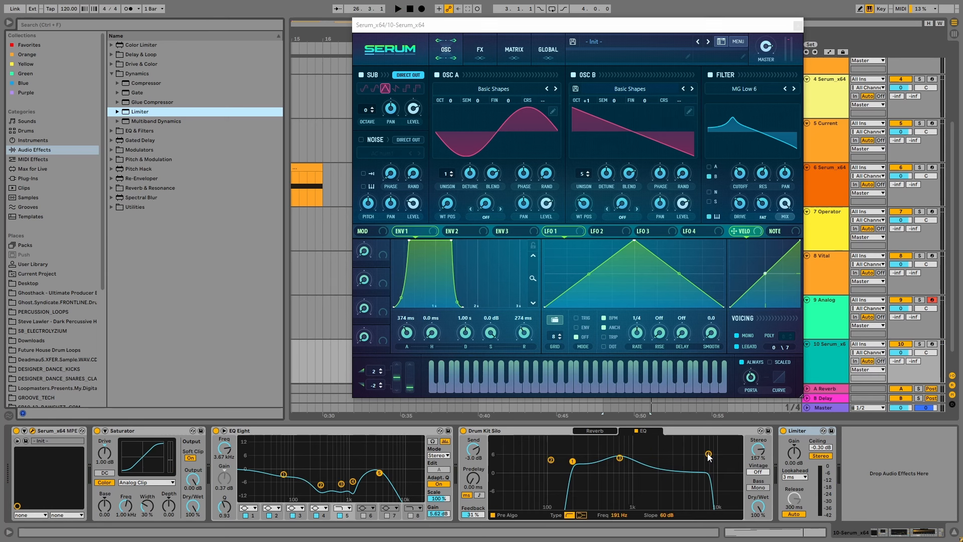
{"action": "left_click_drag", "start_coordinate": [708, 455], "coordinate": [685, 499]}
{"action": "left_click_drag", "start_coordinate": [573, 461], "coordinate": [569, 499]}
{"action": "key", "text": "space"}
{"action": "left_click_drag", "start_coordinate": [620, 458], "coordinate": [620, 470]}
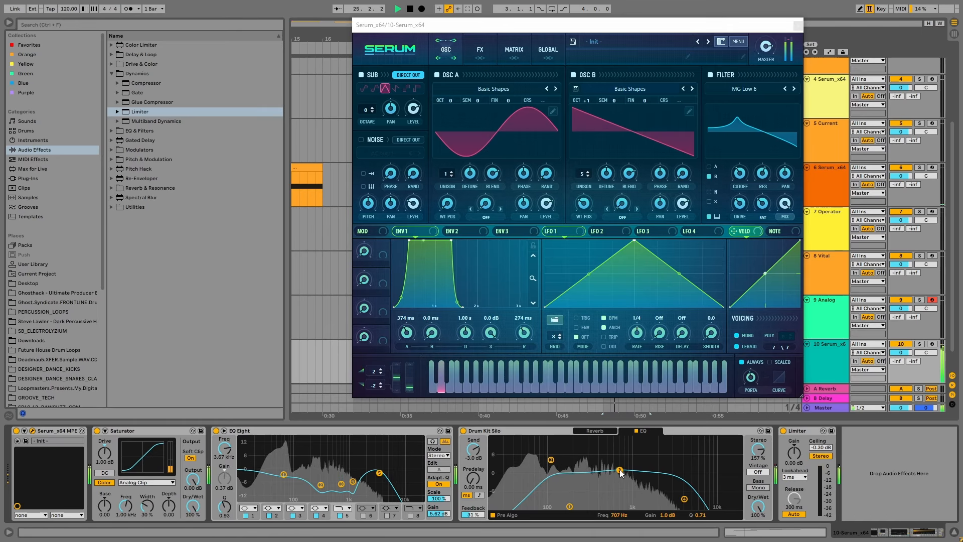
Set the reverb EQ's low peak to 145 Hz at 2.4 dB, its low cut to 199 Hz at 12 dB, and lower the high-cut frequency
{"action": "left_click_drag", "start_coordinate": [551, 459], "coordinate": [562, 466]}
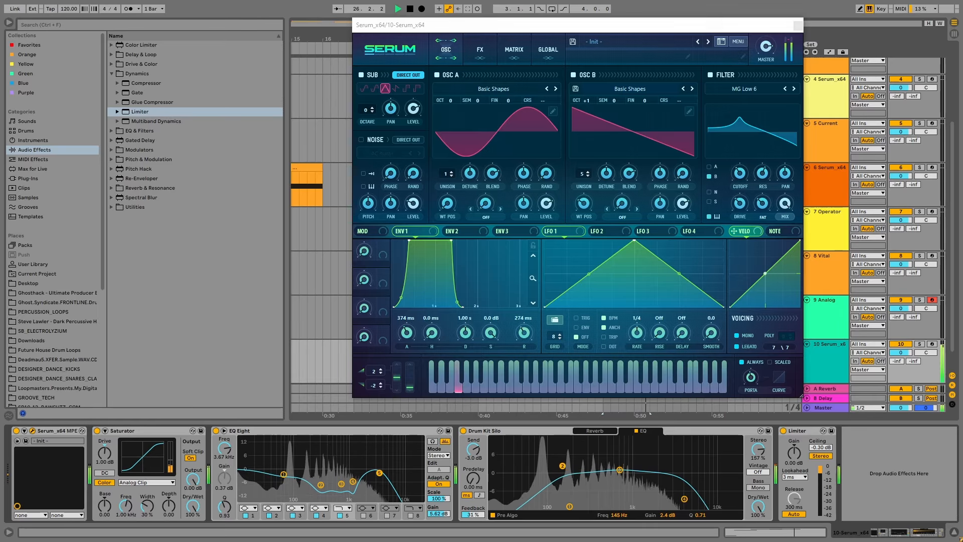
{"action": "left_click_drag", "start_coordinate": [571, 505], "coordinate": [574, 499]}
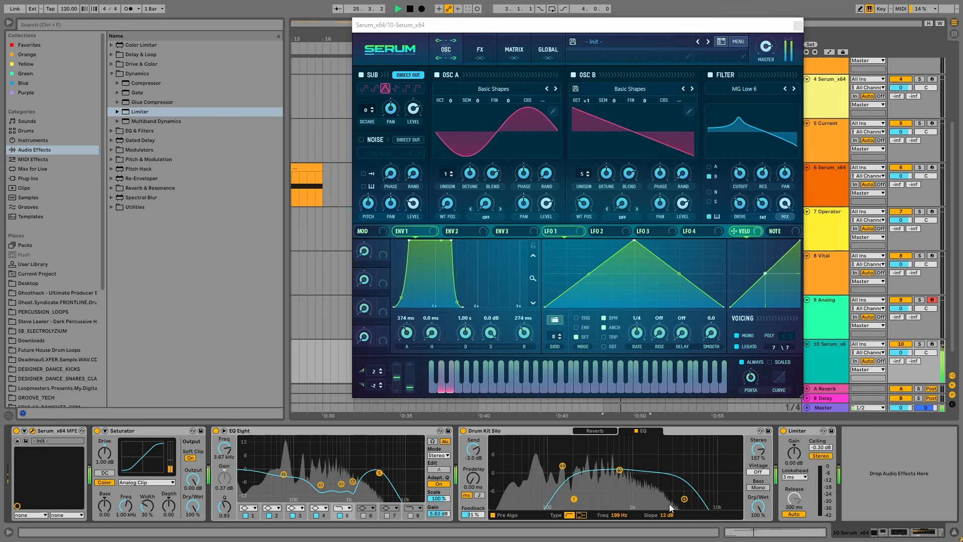
{"action": "left_click_drag", "start_coordinate": [682, 504], "coordinate": [670, 504]}
{"action": "left_click", "coordinate": [597, 431]}
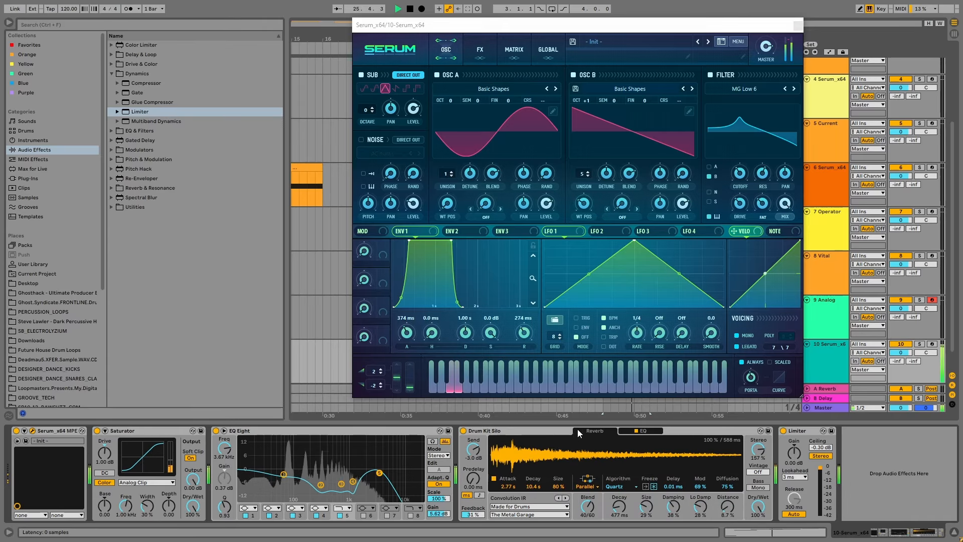
Set EQ Eight band 1 to about -0.87 dB at 63.9 Hz and audition the bass through the finished chain
{"action": "key", "text": "space"}
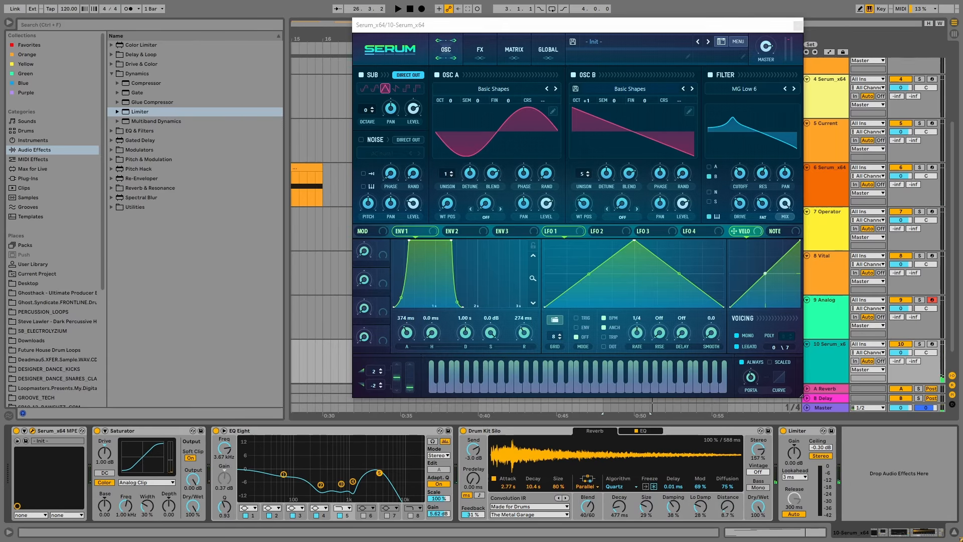
{"action": "key", "text": "space"}
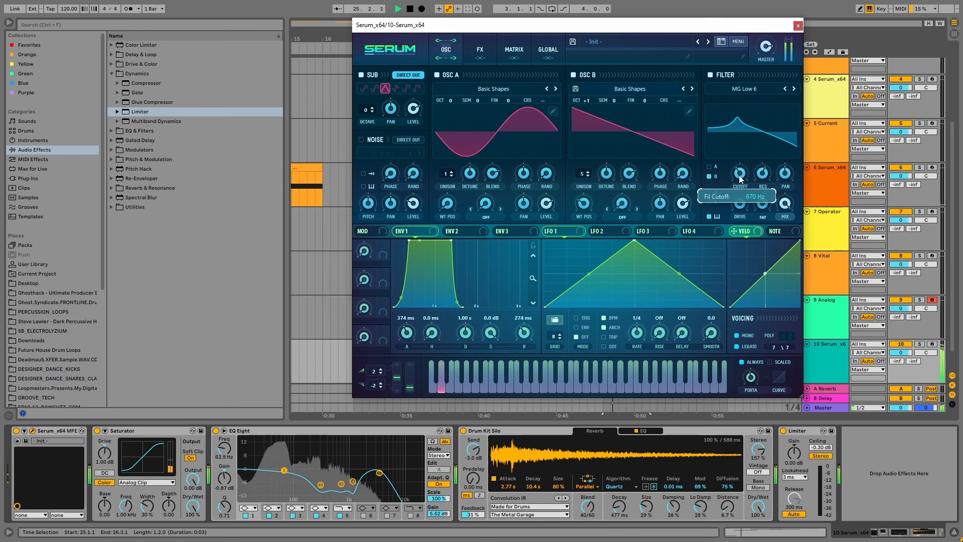
{"action": "key", "text": "space"}
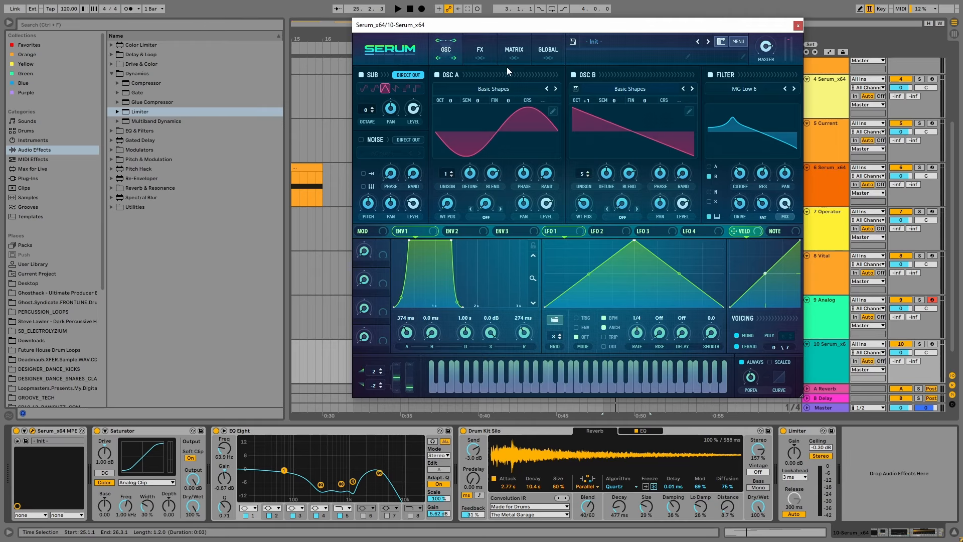
Review the active effects in Serum's FX rack, from the delay back up to the distortion
{"action": "left_click", "coordinate": [480, 49]}
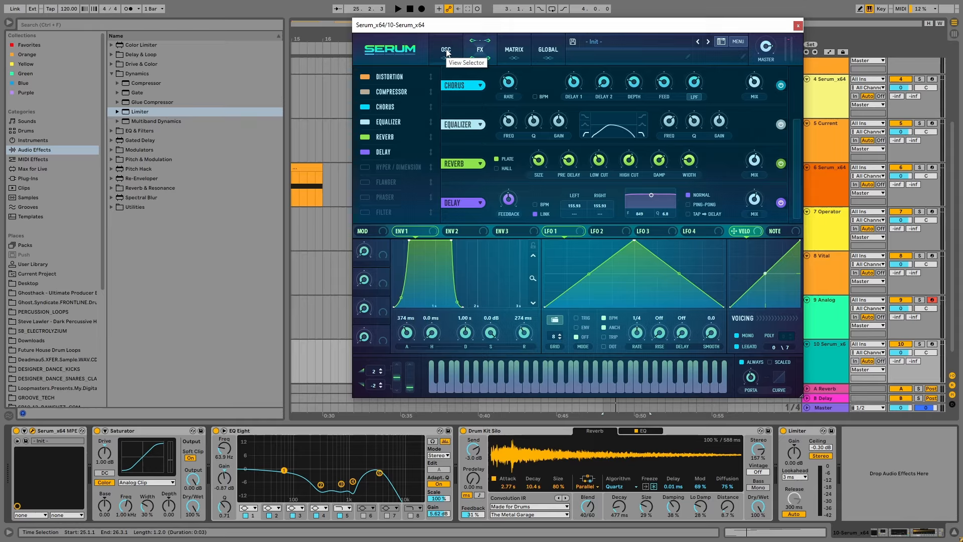
{"action": "left_click_drag", "start_coordinate": [799, 159], "coordinate": [799, 101]}
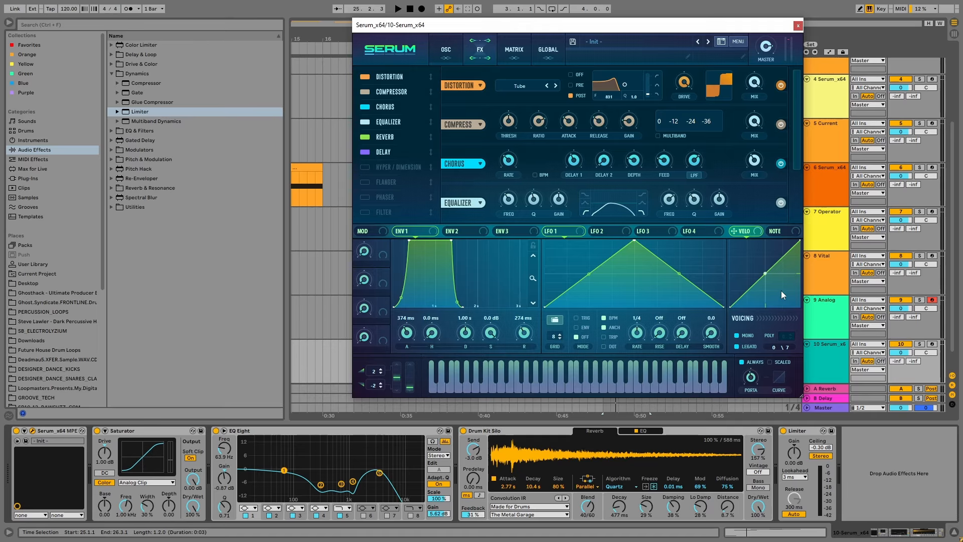
Hide the browser, select the track 10 MIDI clip at bar 25 and audition it
{"action": "left_click", "coordinate": [9, 22]}
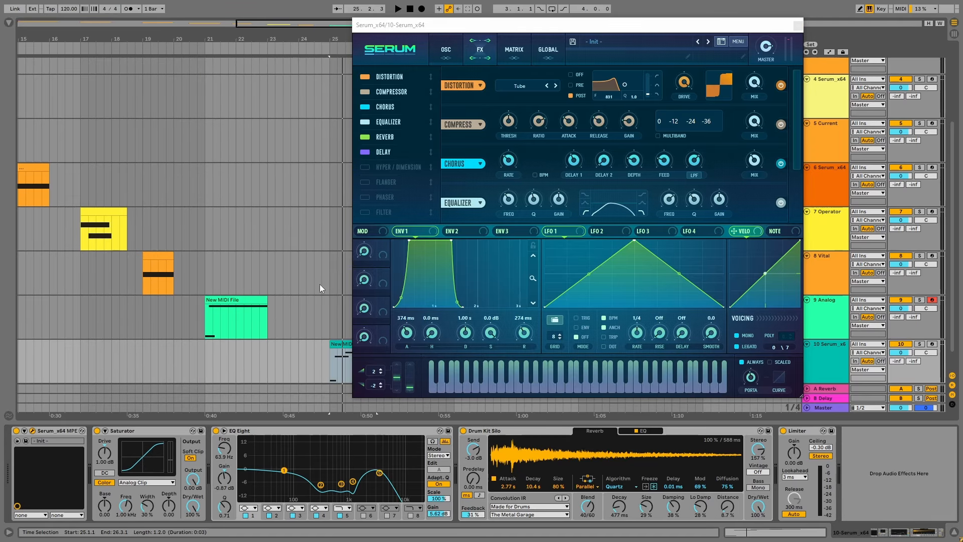
{"action": "scroll", "coordinate": [281, 155], "scroll_direction": "right", "scroll_amount": 3}
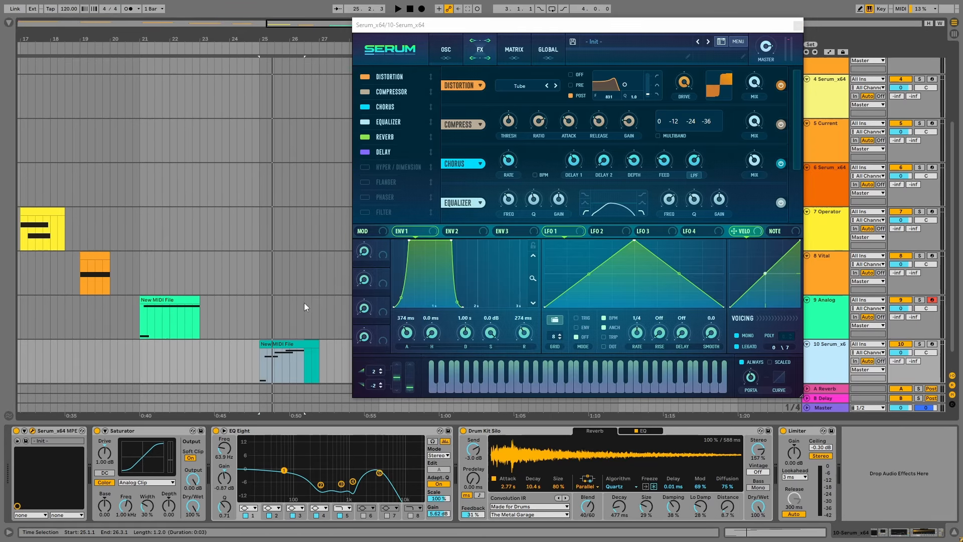
{"action": "left_click", "coordinate": [314, 342]}
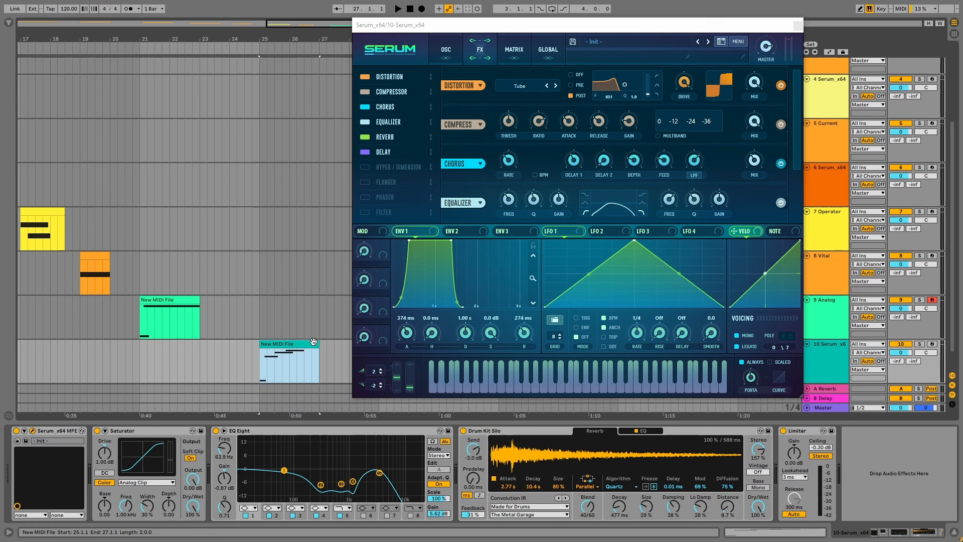
{"action": "key", "text": "space"}
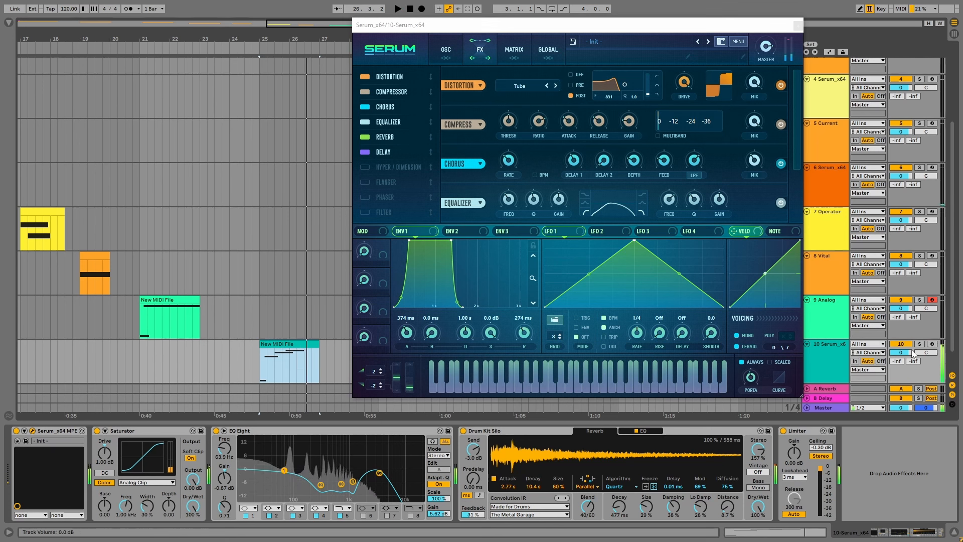
{"action": "key", "text": "space"}
Play live notes on armed track 10 while adjusting Serum's equalizer high-band frequency and its filter cutoff
{"action": "key", "text": "s"}
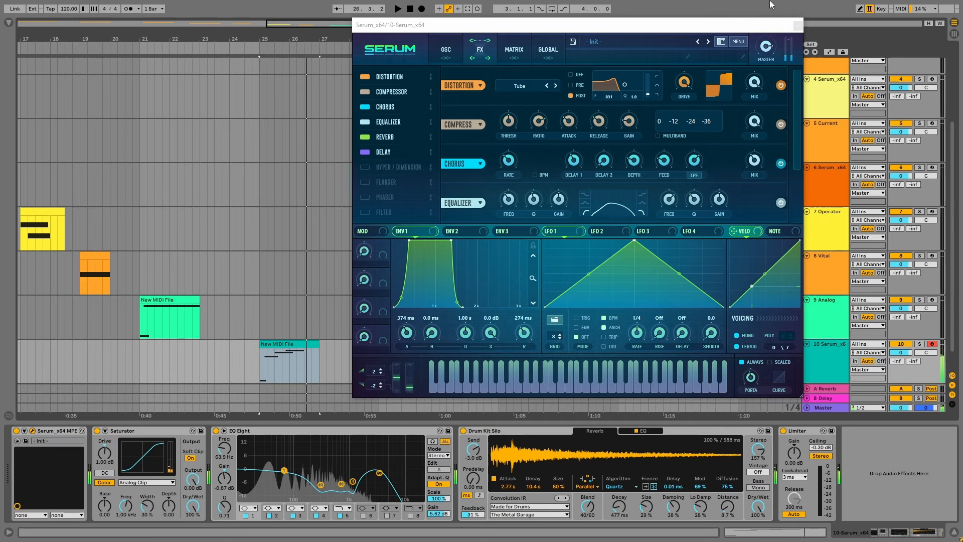
{"action": "left_click_drag", "start_coordinate": [797, 115], "coordinate": [795, 141]}
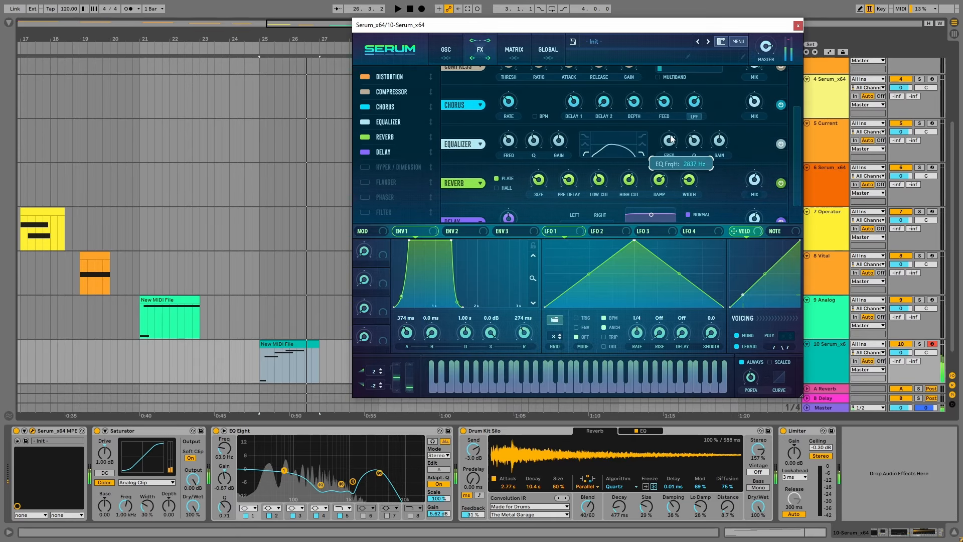
{"action": "left_click_drag", "start_coordinate": [672, 144], "coordinate": [673, 120]}
{"action": "left_click", "coordinate": [441, 46]}
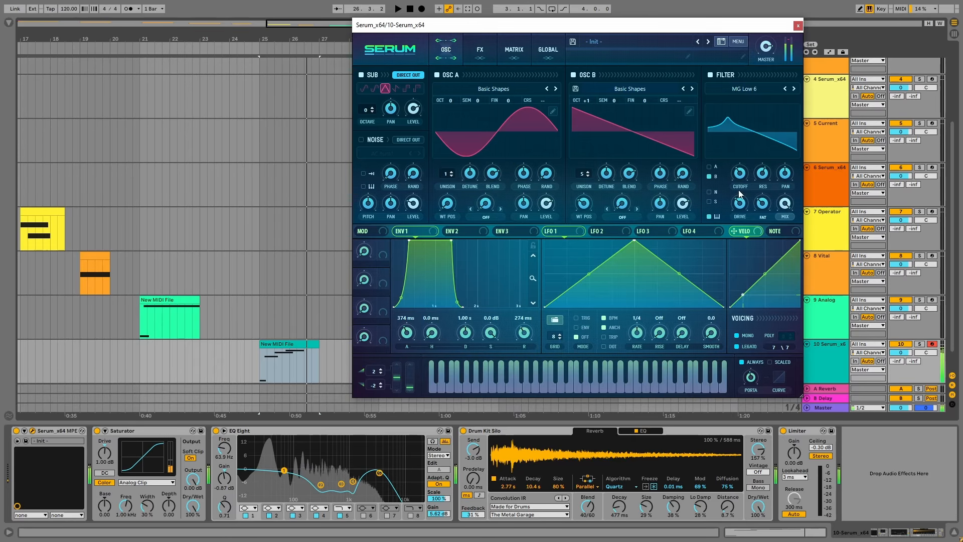
{"action": "left_click_drag", "start_coordinate": [740, 177], "coordinate": [743, 173]}
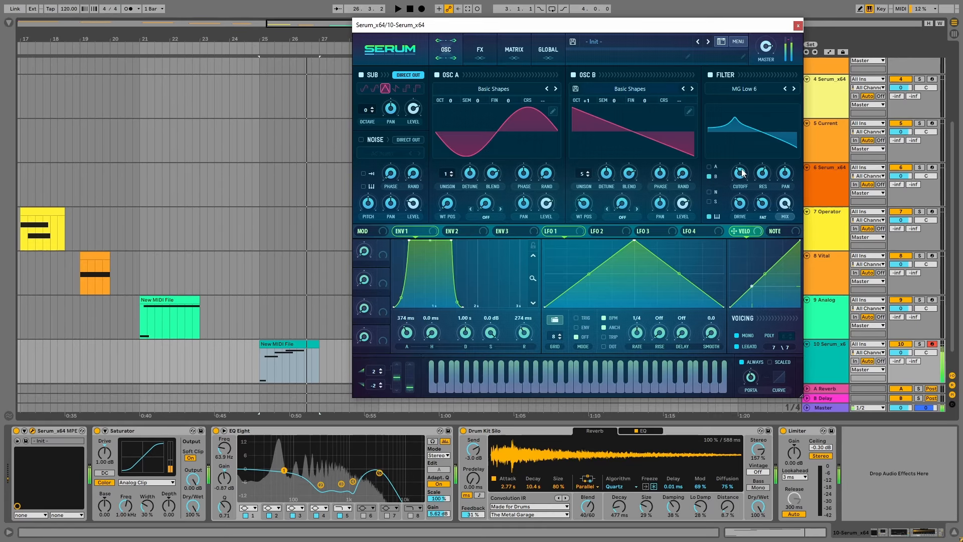